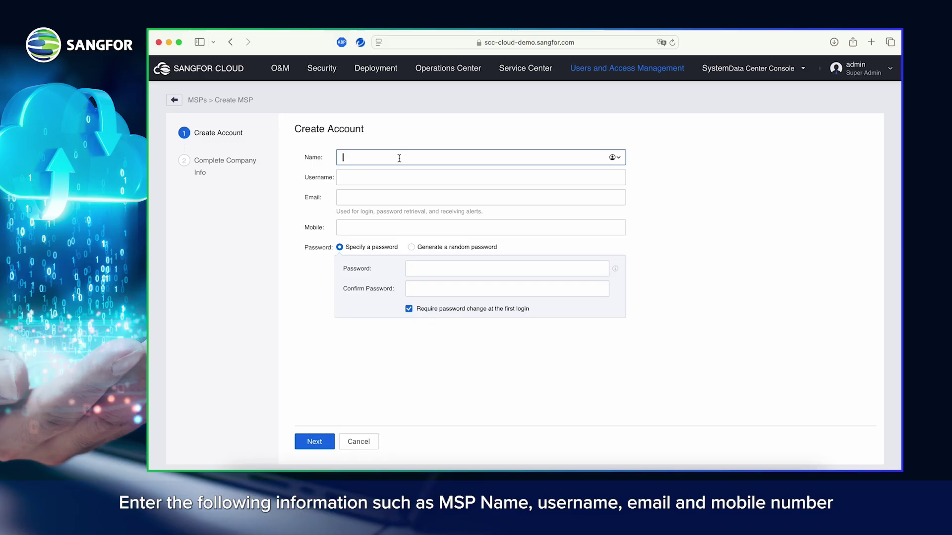
Step: Enter the MSP account name 'Demo', username 'demo_msp', the e-mail address and mobile number
type("Demo")
left_click(347, 177)
type("demo_msp")
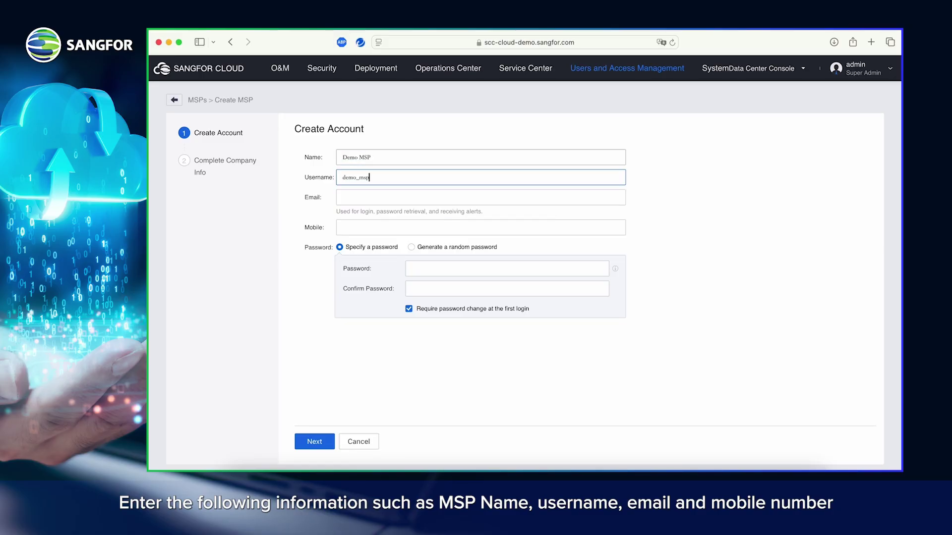
left_click(347, 197)
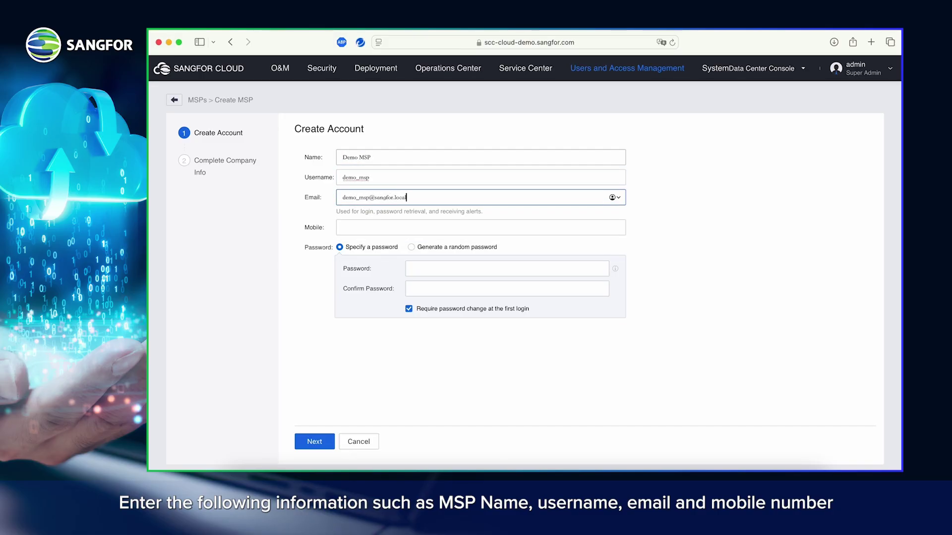
left_click(347, 227)
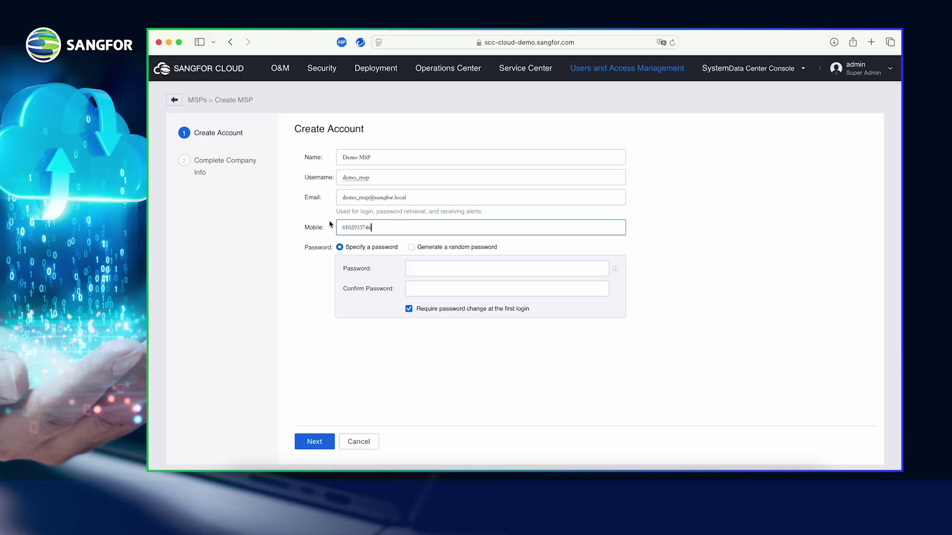
Step: Set and confirm the account password, turn off the first-login password change, and continue
left_click(436, 270)
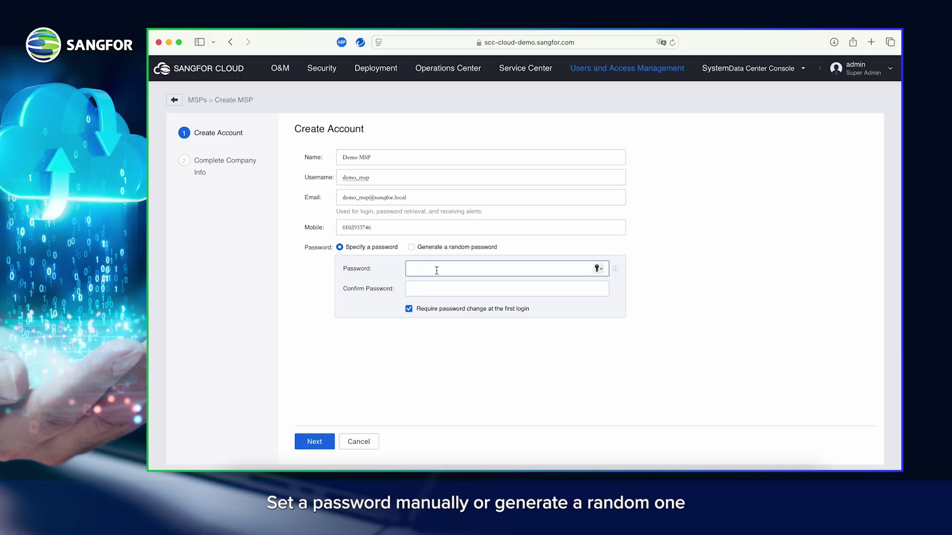
type("••••••••••")
key("Tab")
type("•••")
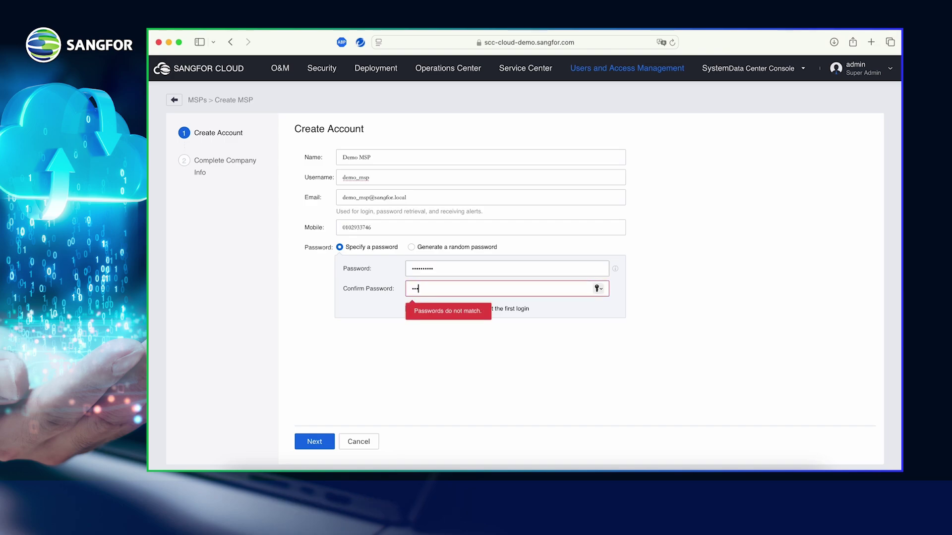
type("•••••••")
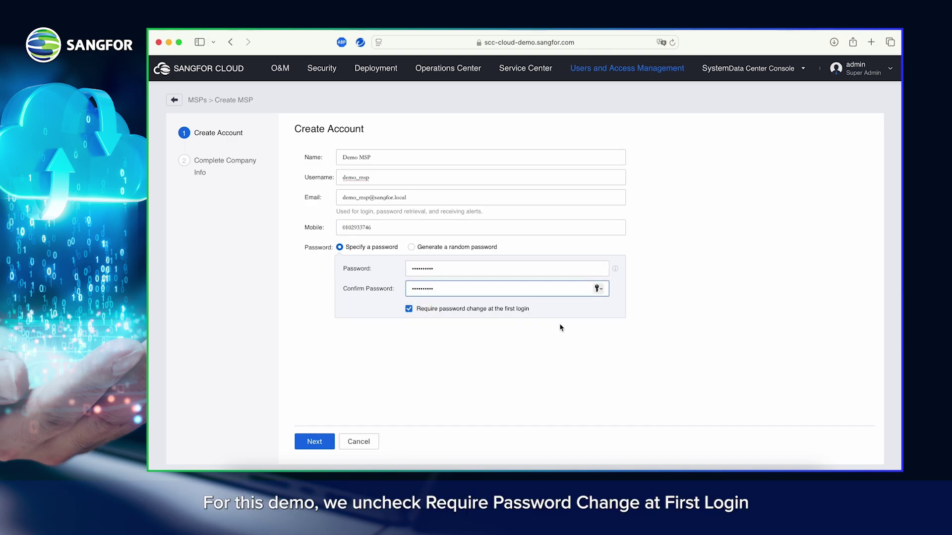
left_click(409, 311)
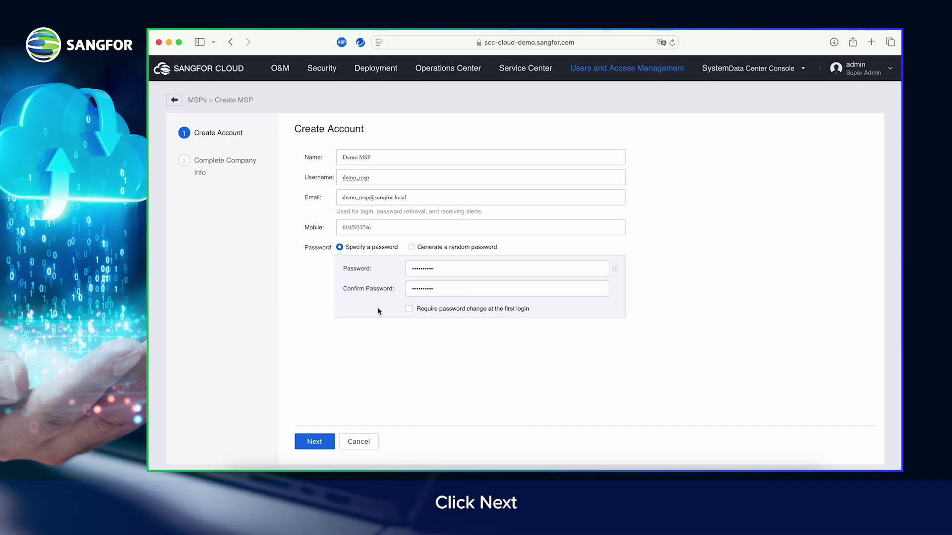
left_click(307, 446)
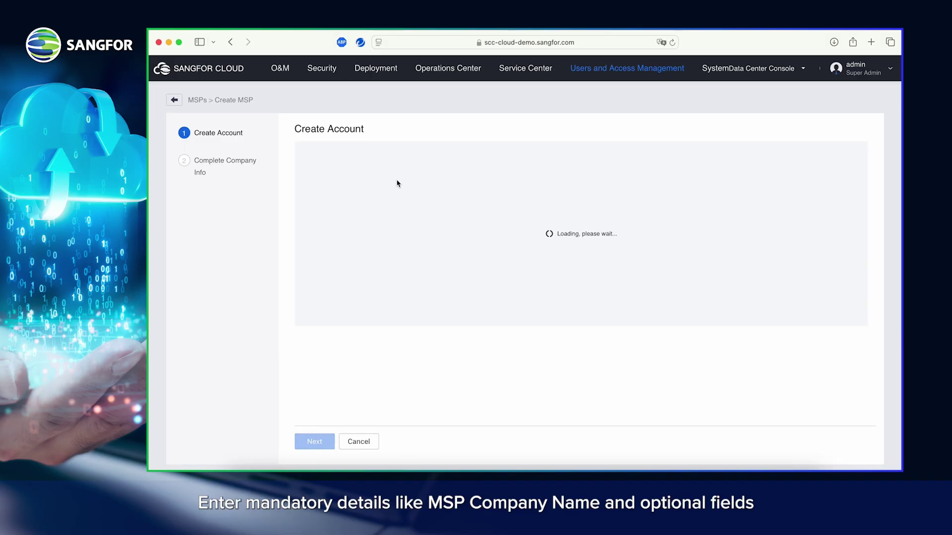
Step: Enter company name 'Demo MSP Sdn Bhd' and confirm creating the MSP account
left_click(397, 157)
type("Demo")
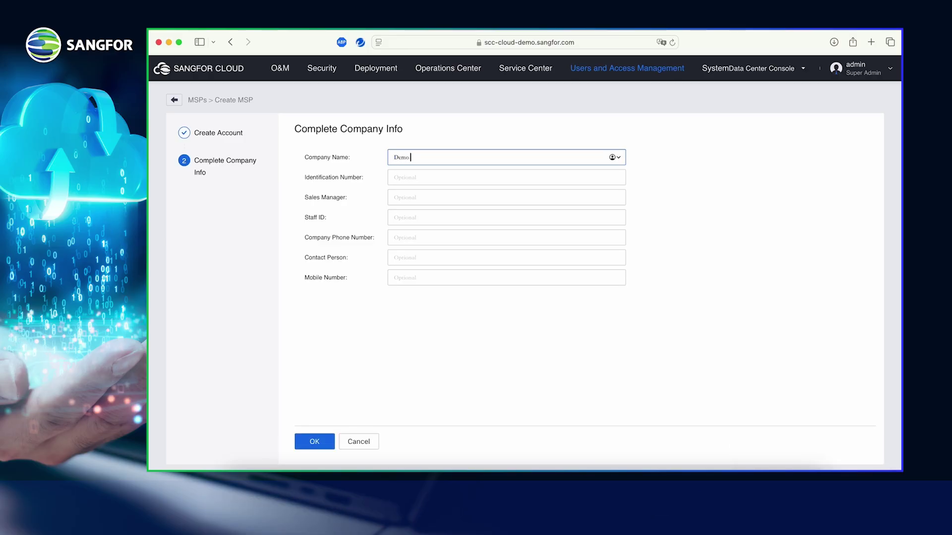
type(" MSP Sdn Bhd")
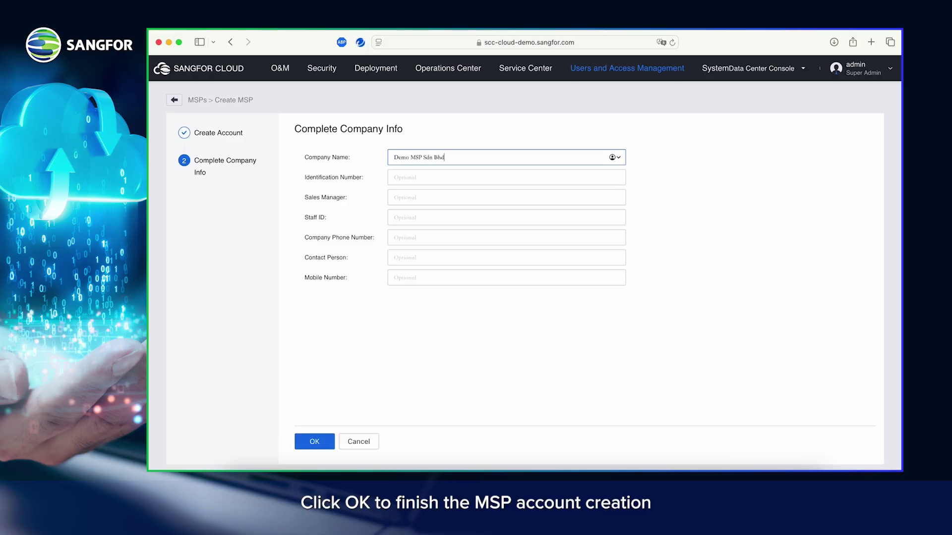
left_click(307, 446)
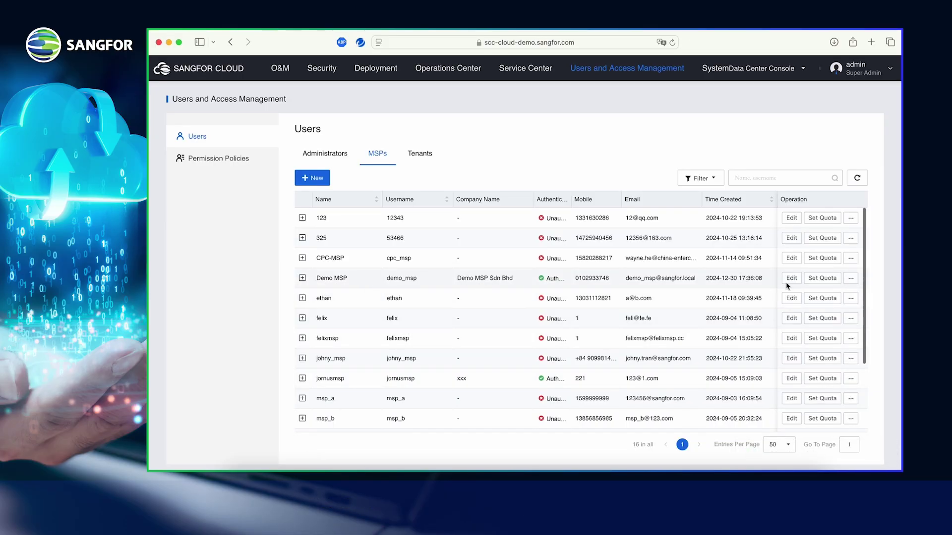
Step: Add DC1's shared resource pool Malaysia-EC-Manage-AZ1 to Demo MSP's resources
left_click(850, 281)
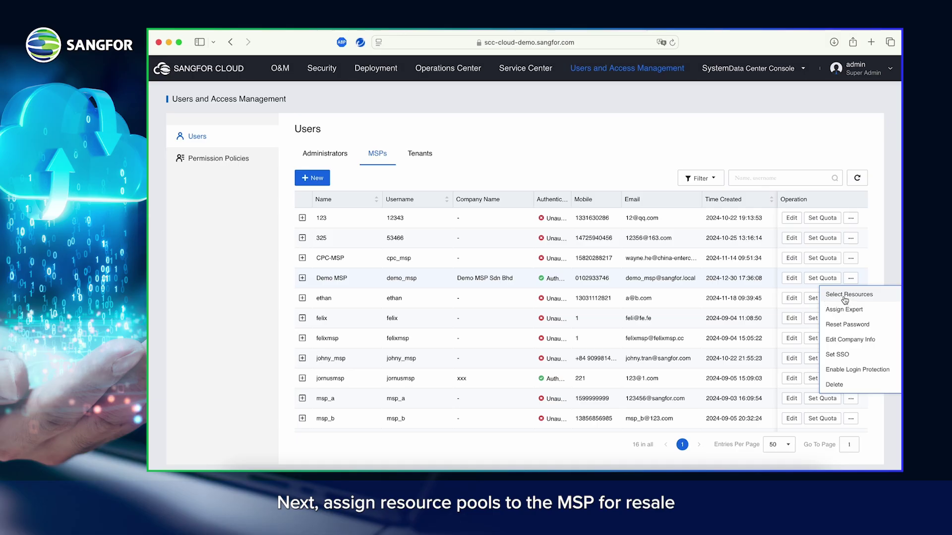
left_click(845, 296)
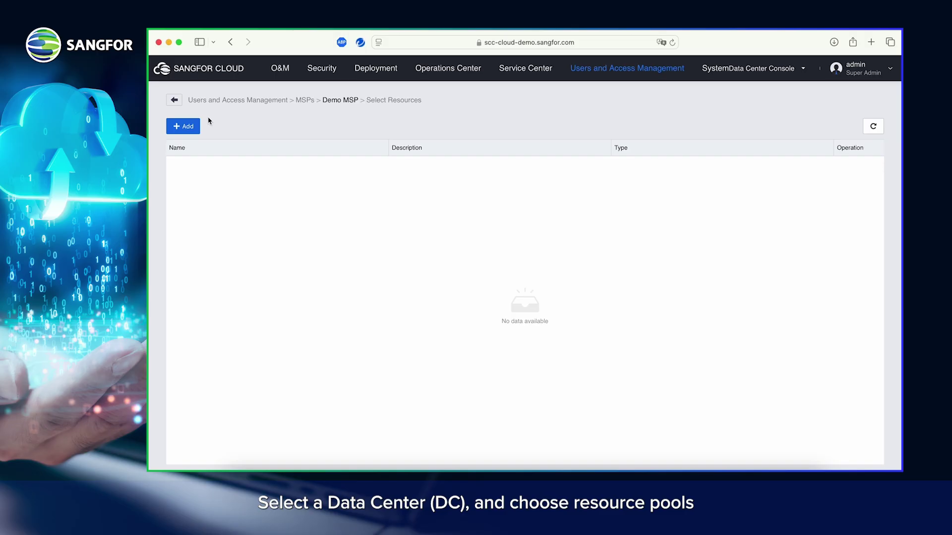
left_click(184, 128)
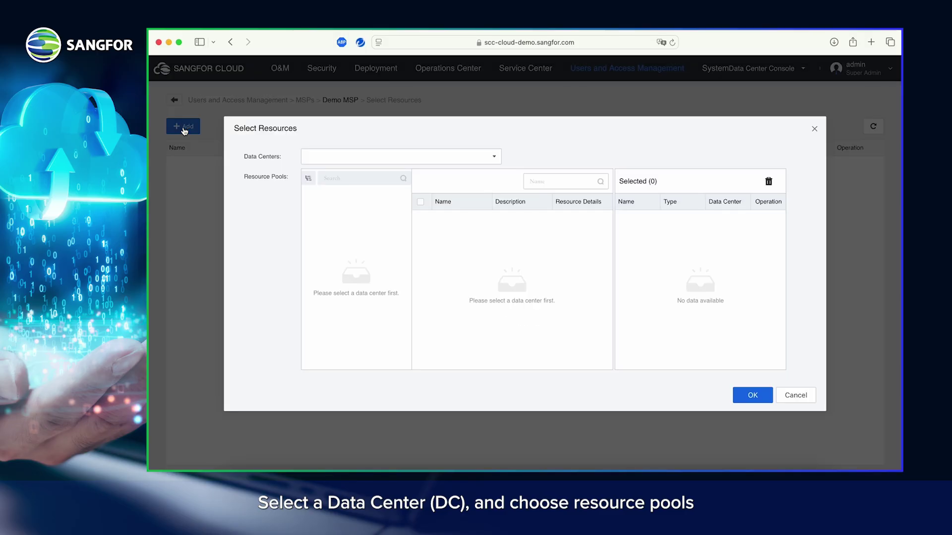
left_click(337, 156)
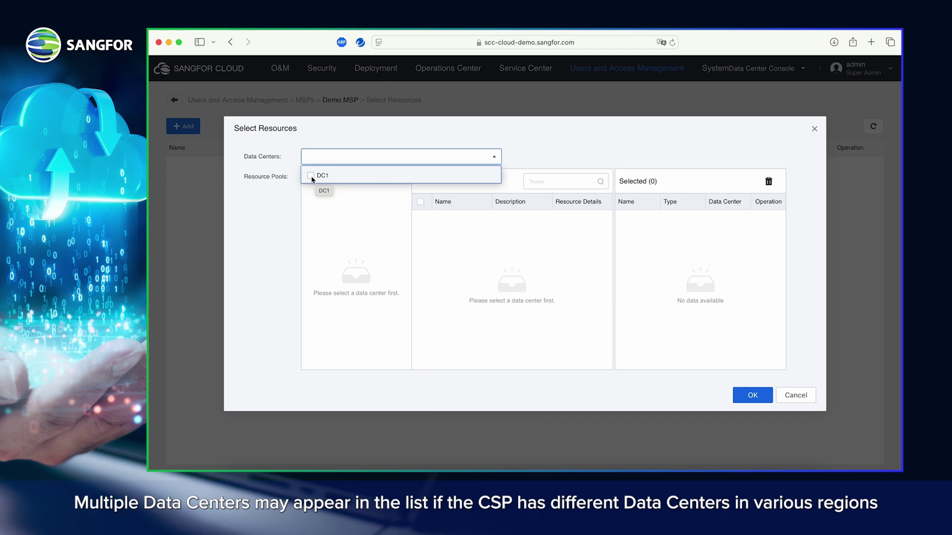
left_click(312, 178)
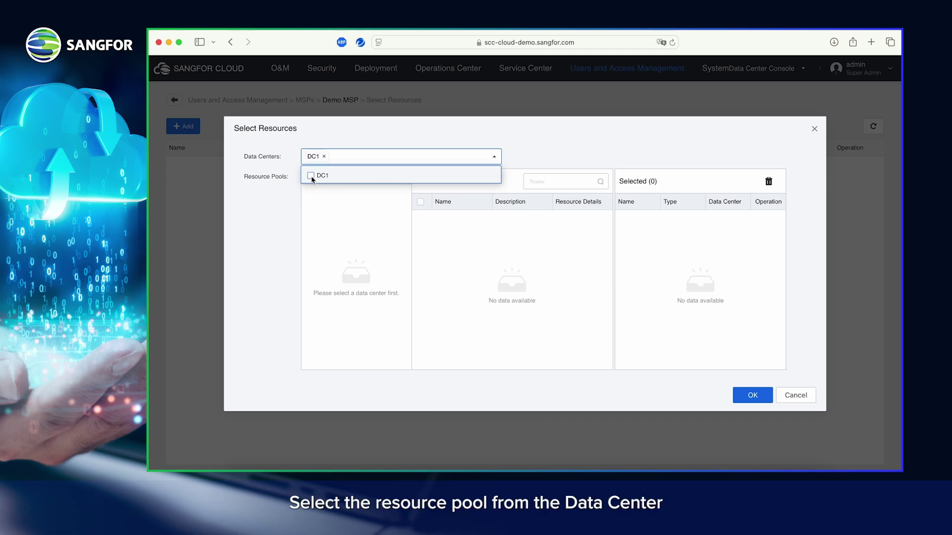
left_click(371, 222)
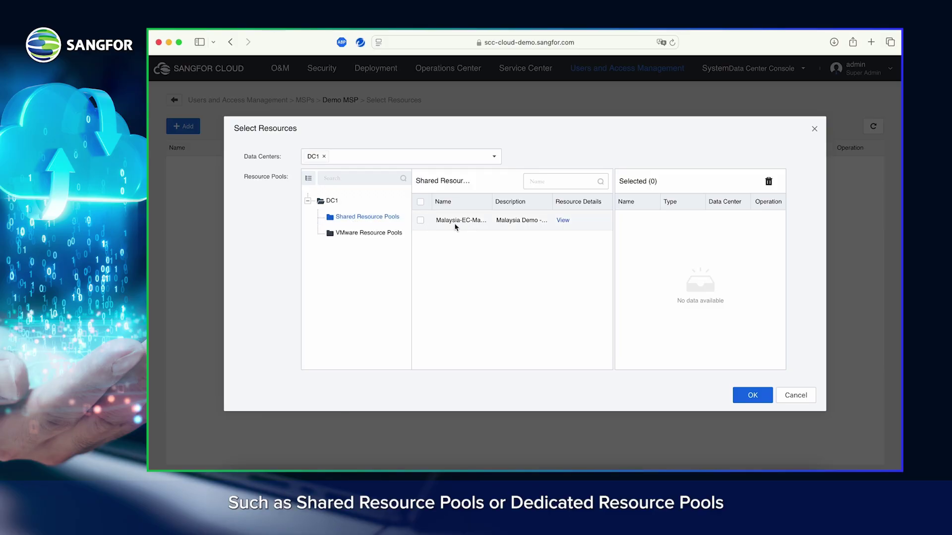
left_click(420, 221)
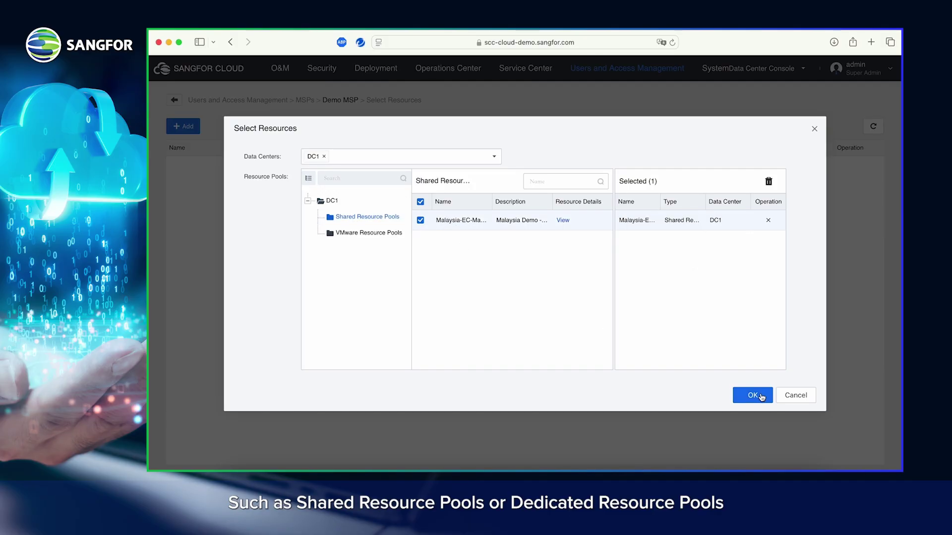
left_click(753, 395)
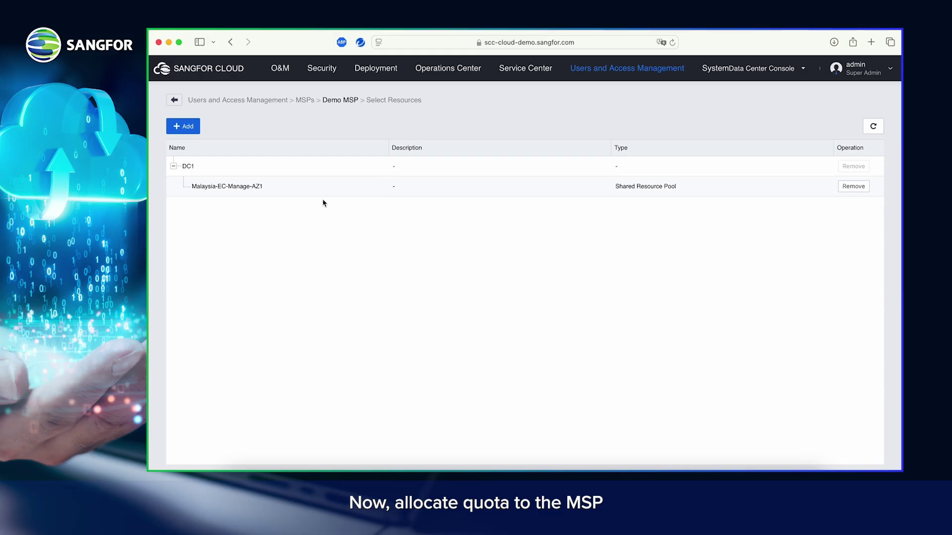
Step: Open Set Quota for Demo MSP in the MSPs list and choose data center DC1
left_click(585, 69)
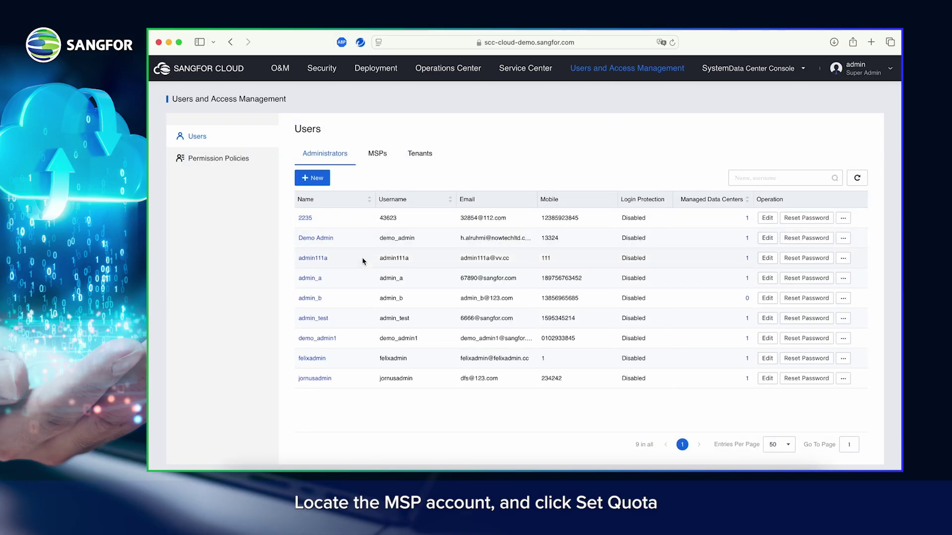
left_click(386, 155)
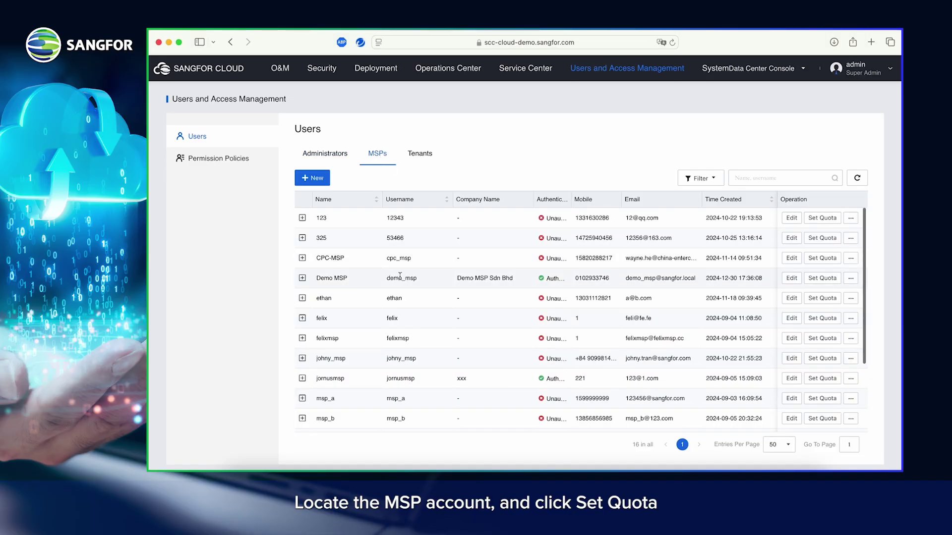
left_click(820, 287)
left_click(420, 159)
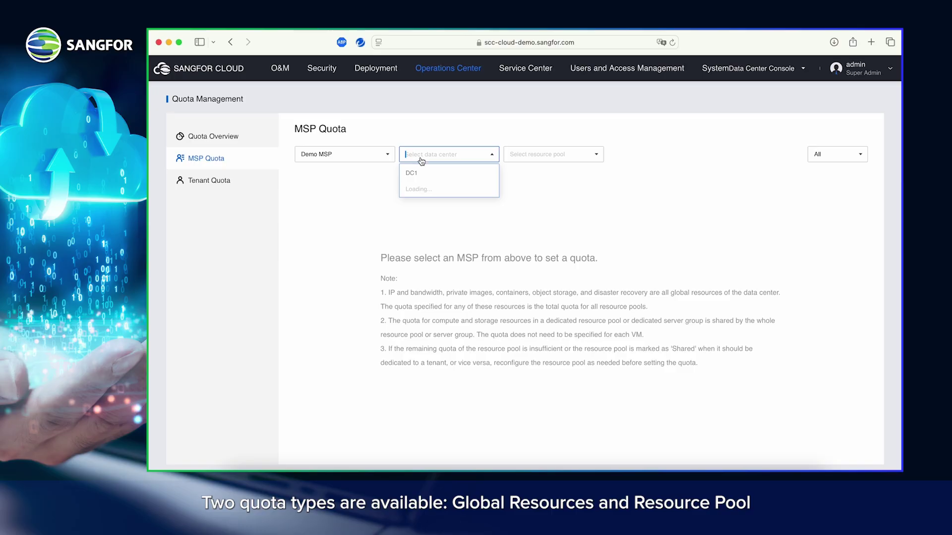
left_click(417, 174)
left_click(538, 154)
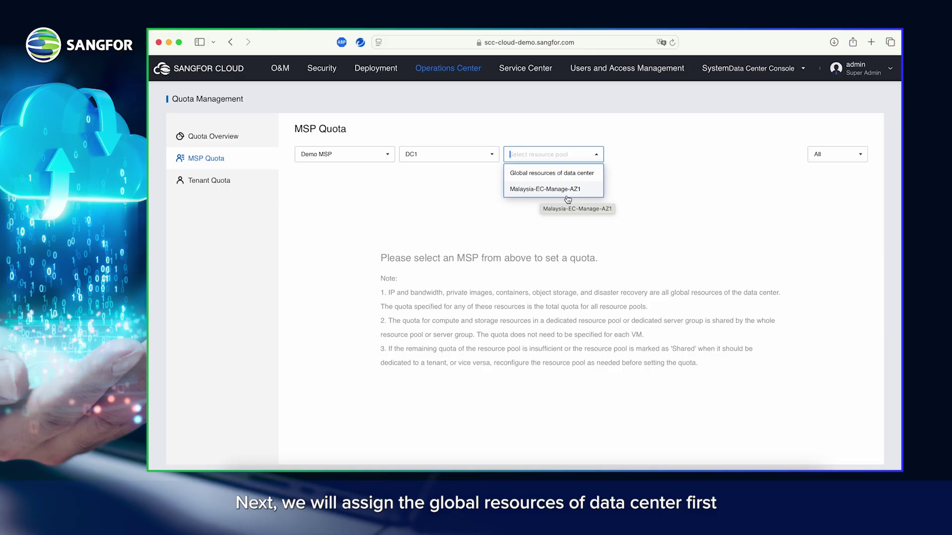
Step: Add an IP and Bandwidth quota entry on the IPserver One line for DC1's global resources
left_click(554, 173)
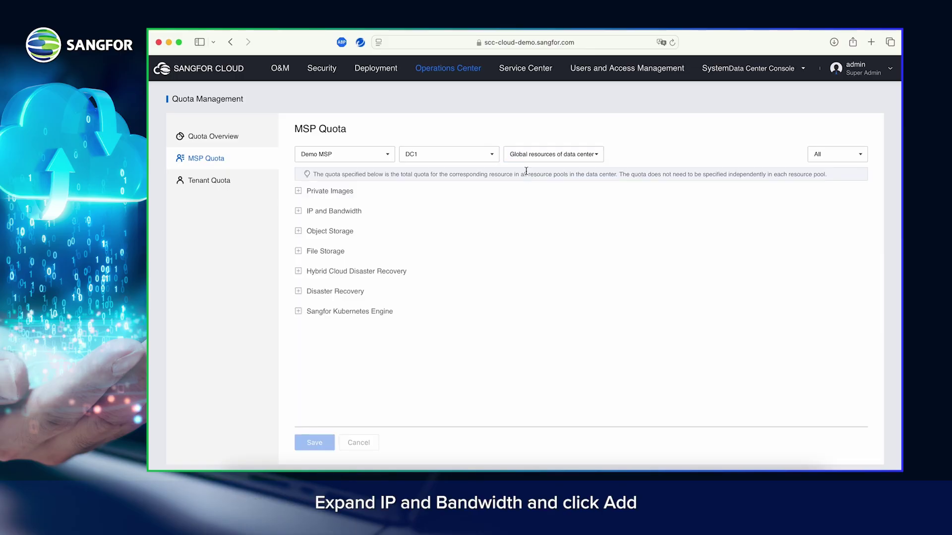
left_click(298, 211)
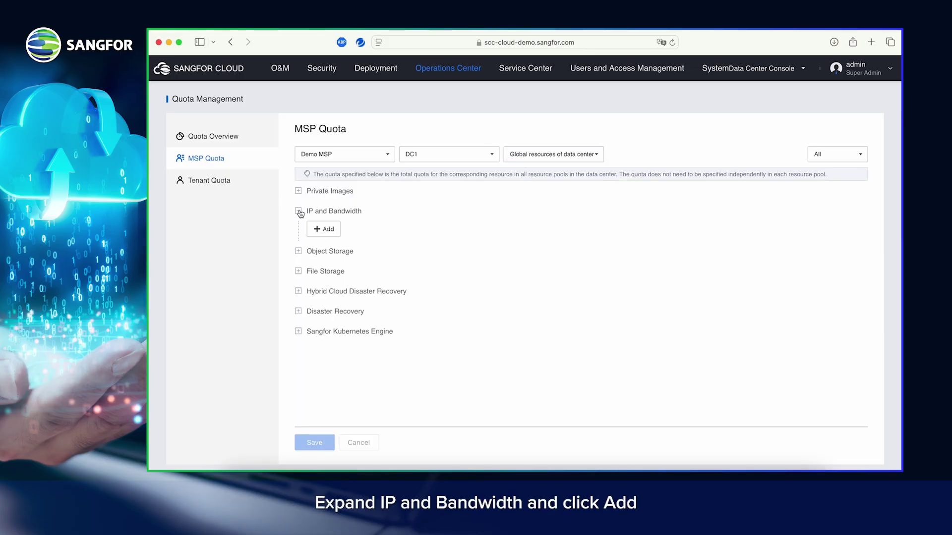
left_click(328, 230)
left_click(365, 231)
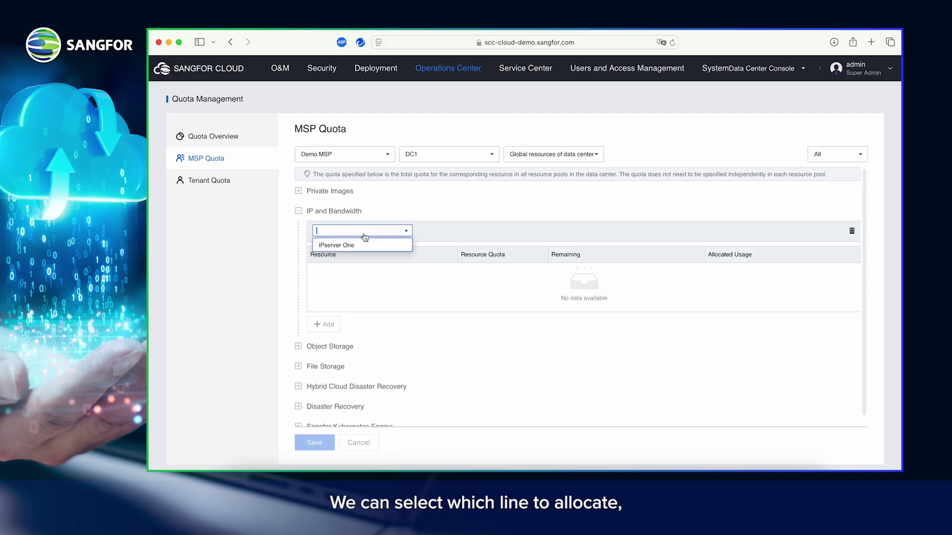
left_click(338, 246)
Step: Set 10 IPv4 EIPs and 1000 Mbps bandwidth, save, and review the IP and Bandwidth section
left_click(469, 273)
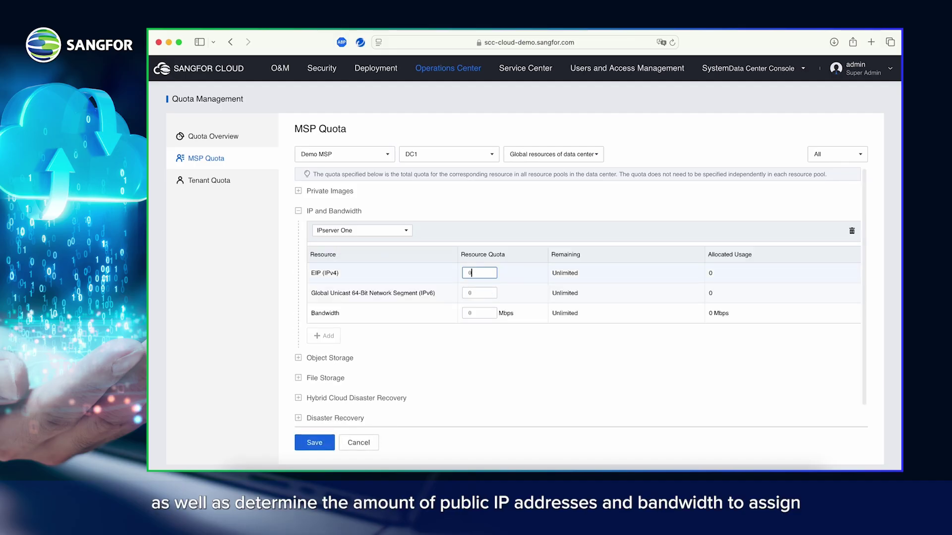
key("BackSpace")
type("10")
left_click(479, 312)
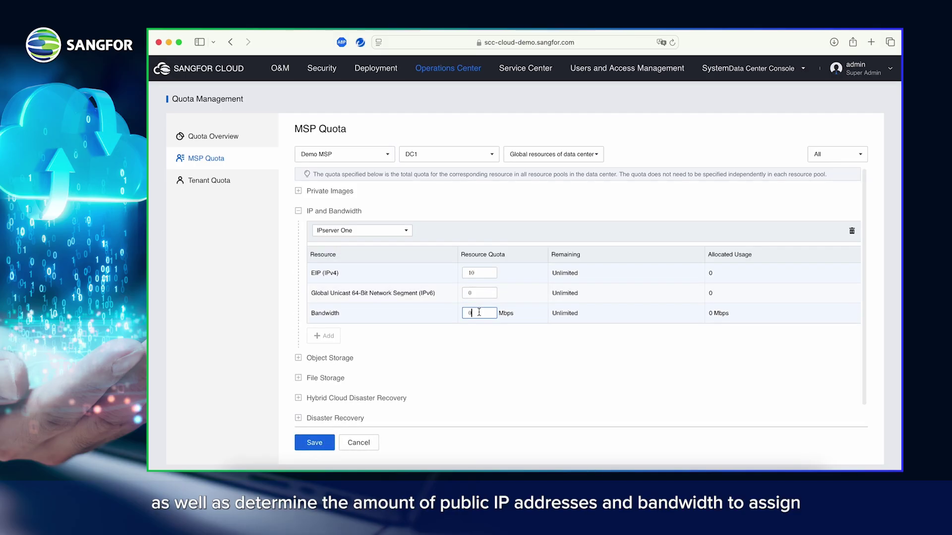
type("1000")
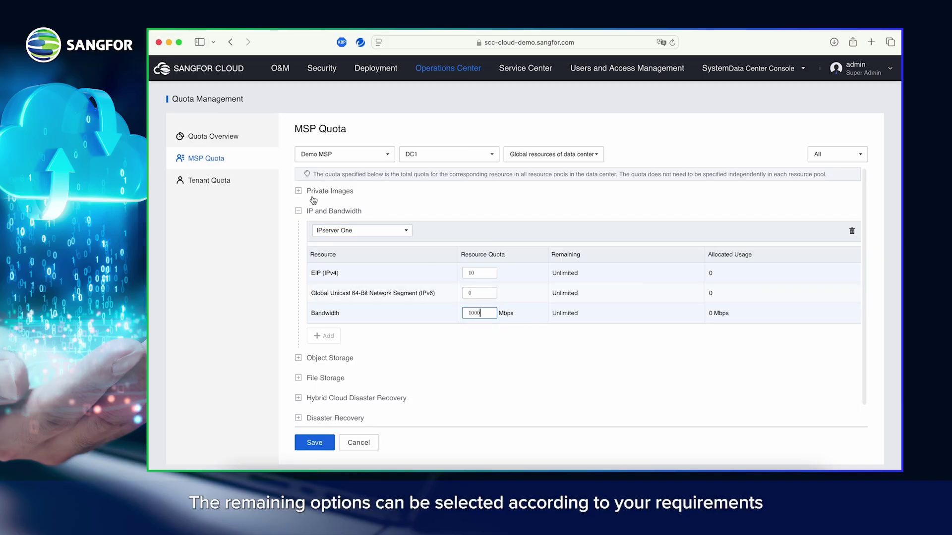
scroll(313, 200, "down", 1)
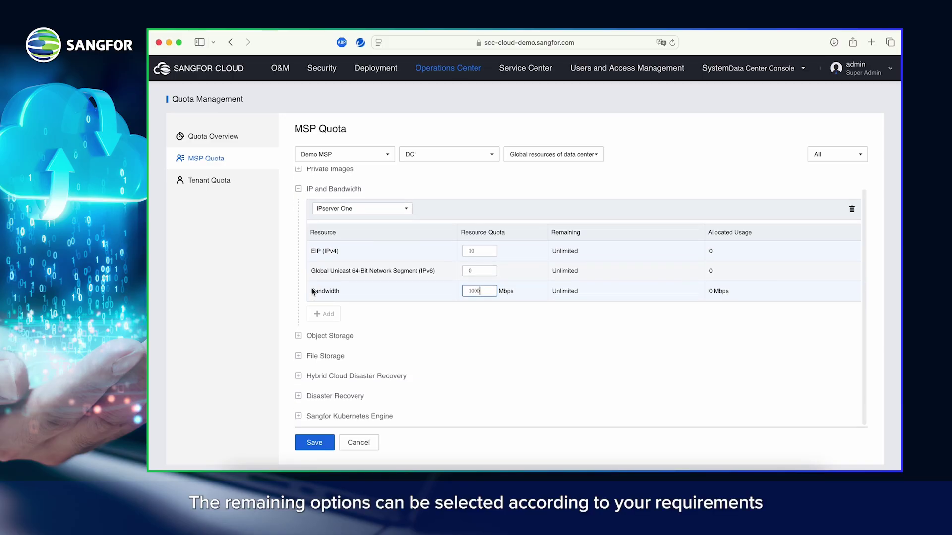
left_click(317, 445)
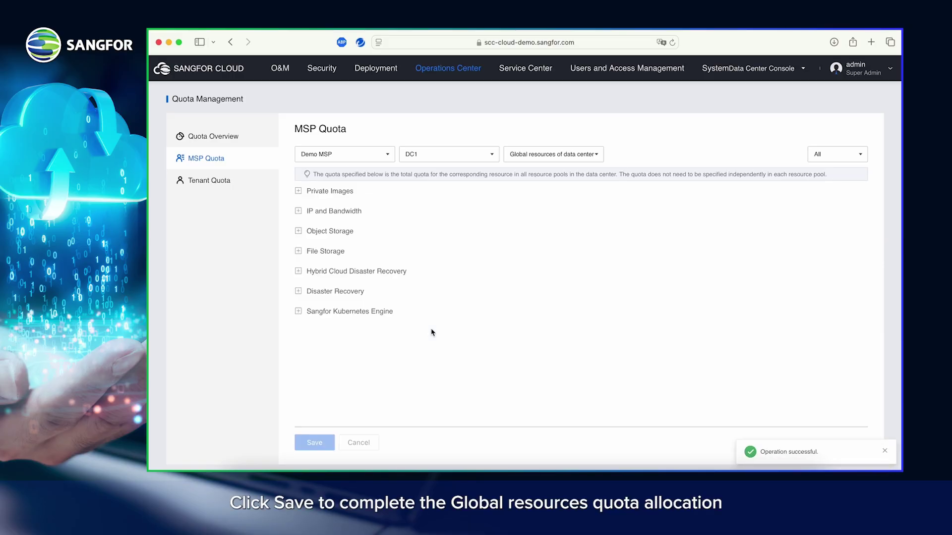
left_click(298, 210)
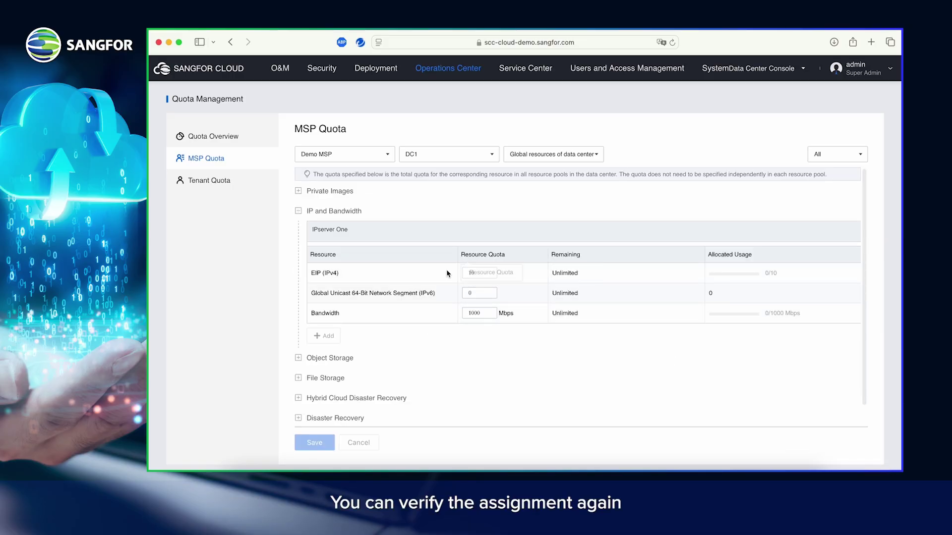
Step: In Malaysia-EC-Manage-AZ1, set High Performance and Performance Sensitive default storage quotas to 10000 GB
left_click(578, 158)
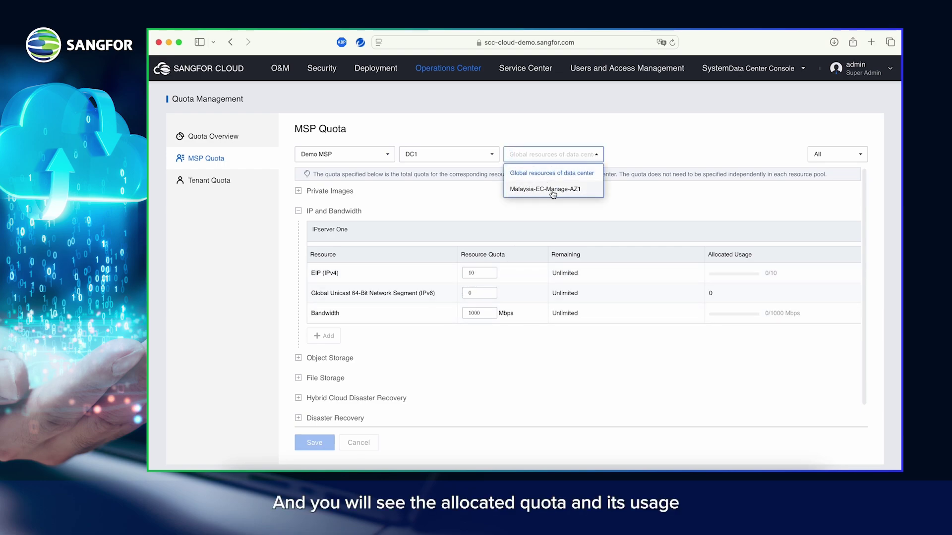
left_click(552, 194)
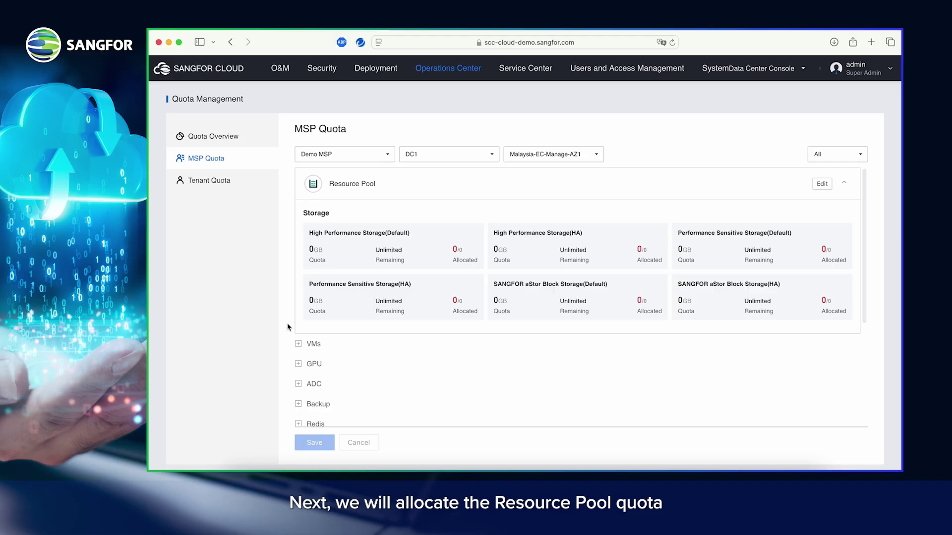
left_click(823, 184)
left_click(495, 267)
key("BackSpace")
type("100")
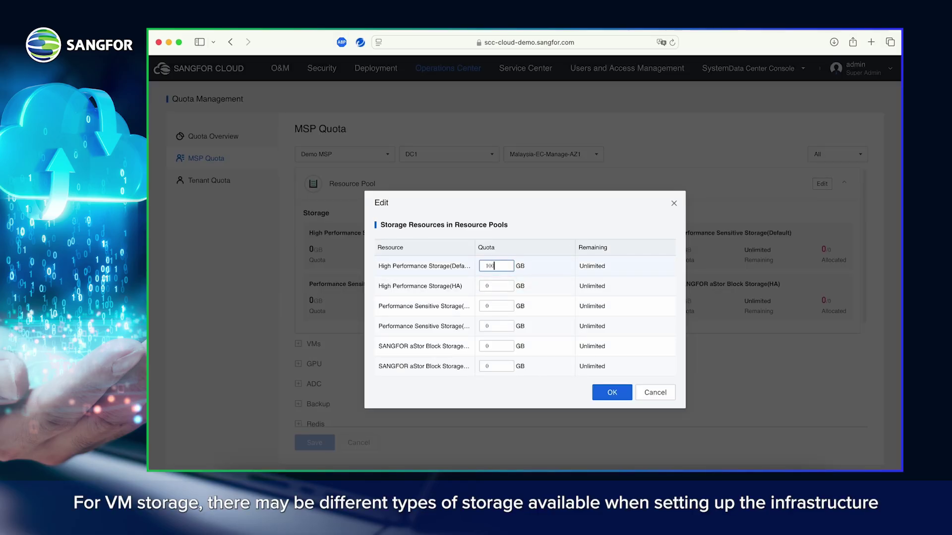
type("00")
left_click(495, 307)
key("BackSpace")
type("1000")
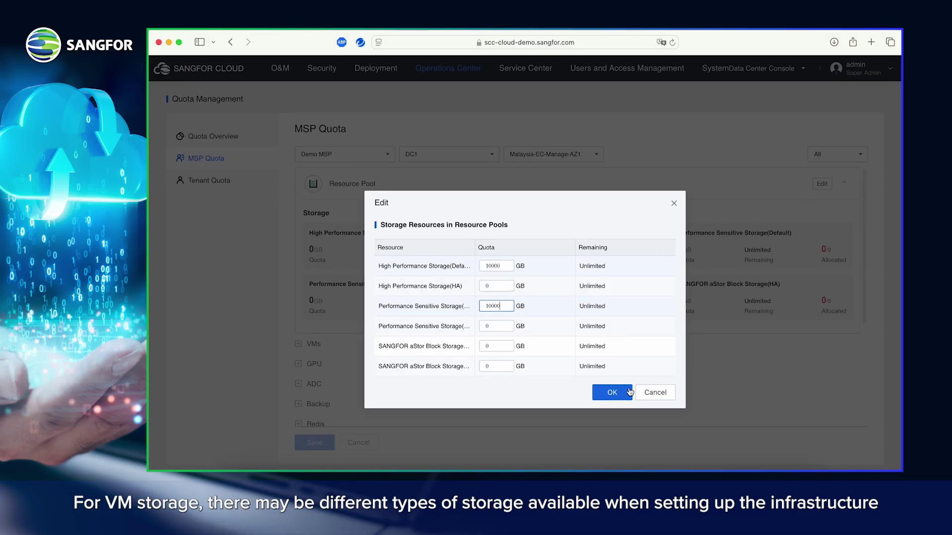
left_click(613, 393)
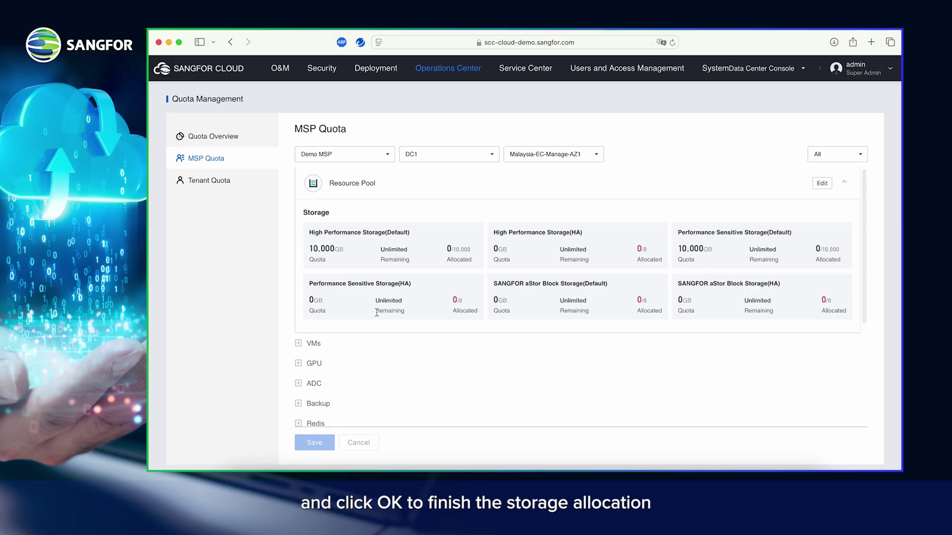
Step: Set the VM quotas to 100 CPU cores and 500 GB memory
scroll(302, 327, "down", 1)
left_click(298, 324)
scroll(446, 278, "down", 3)
left_click(481, 246)
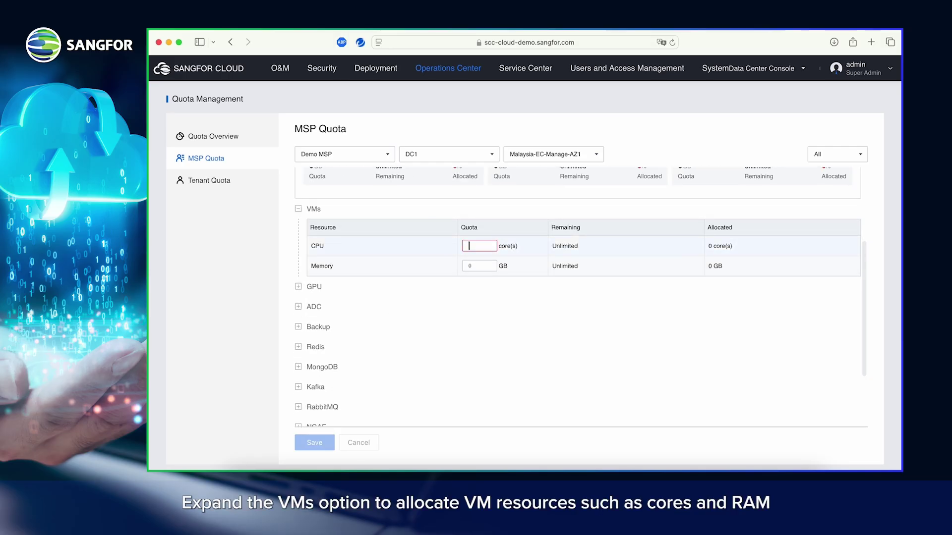
type("100")
left_click(479, 266)
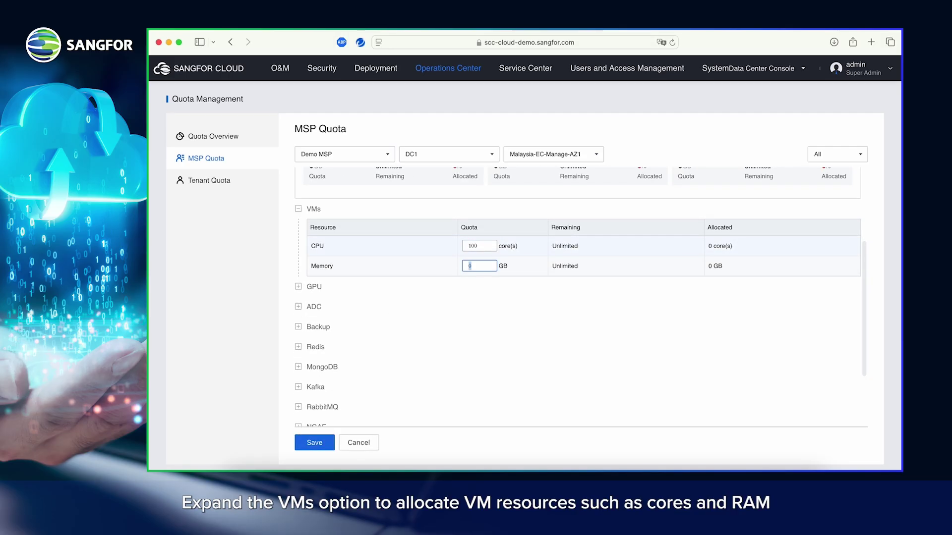
left_click(431, 268)
scroll(320, 248, "down", 3)
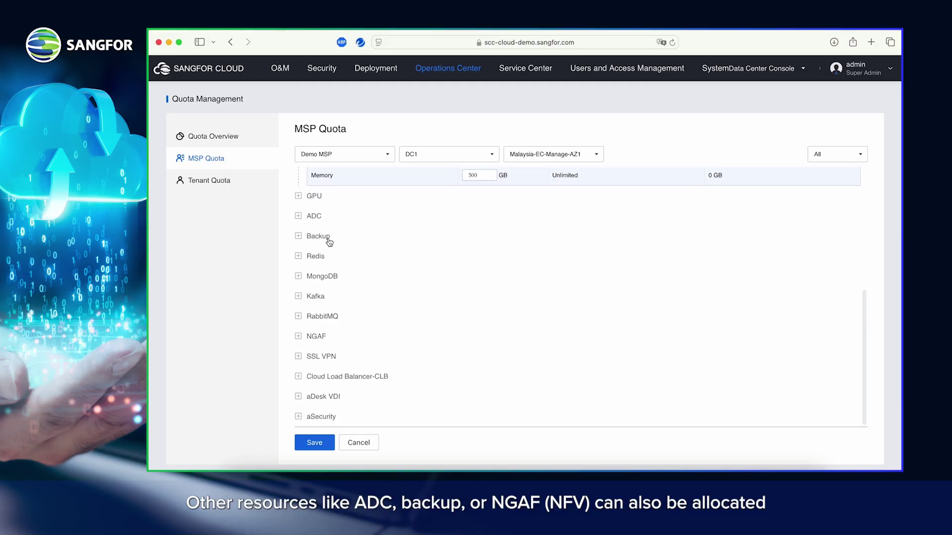
Step: Add NGAF quotas of 10 each for the 100 Mbps (2-core) and 800 Mbps (8-core) specifications
left_click(298, 337)
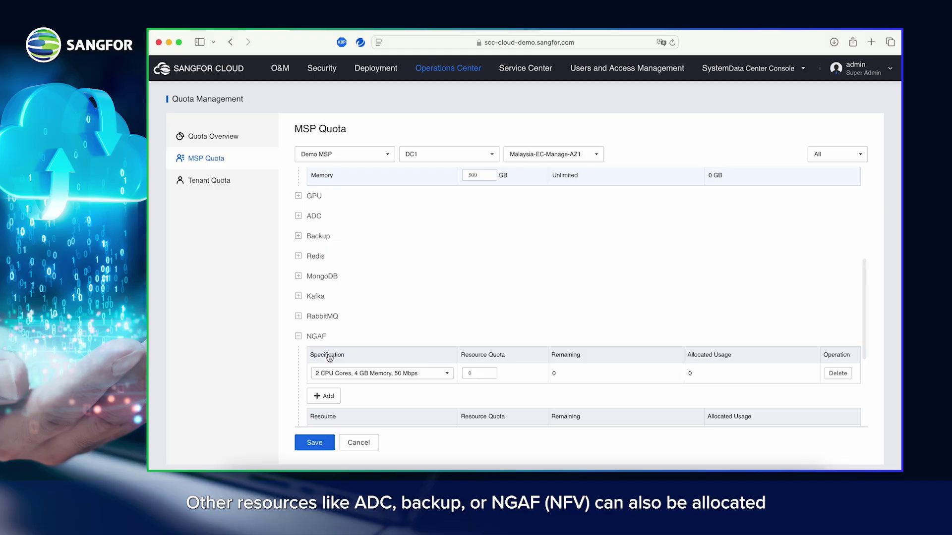
scroll(329, 357, "down", 2)
left_click(422, 285)
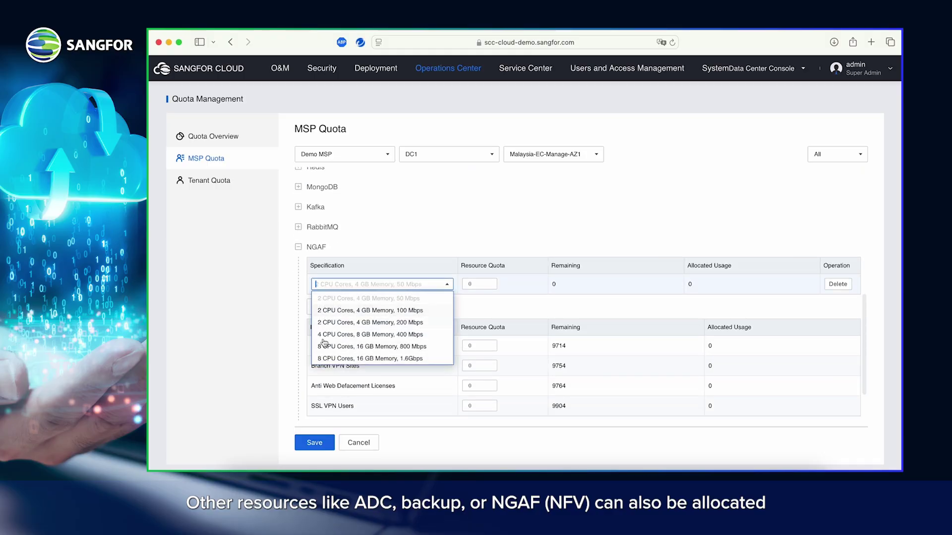
left_click(352, 311)
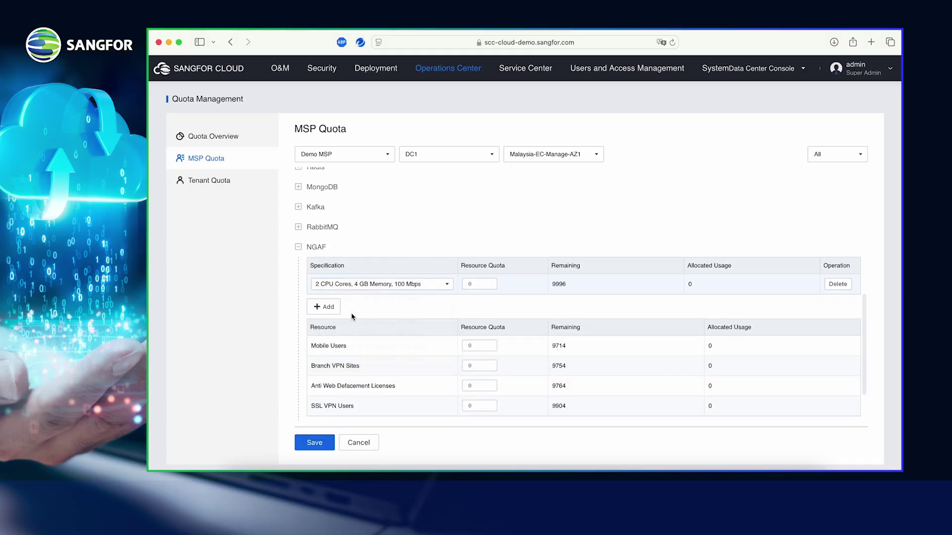
left_click(480, 284)
key("BackSpace")
type("10")
left_click(331, 308)
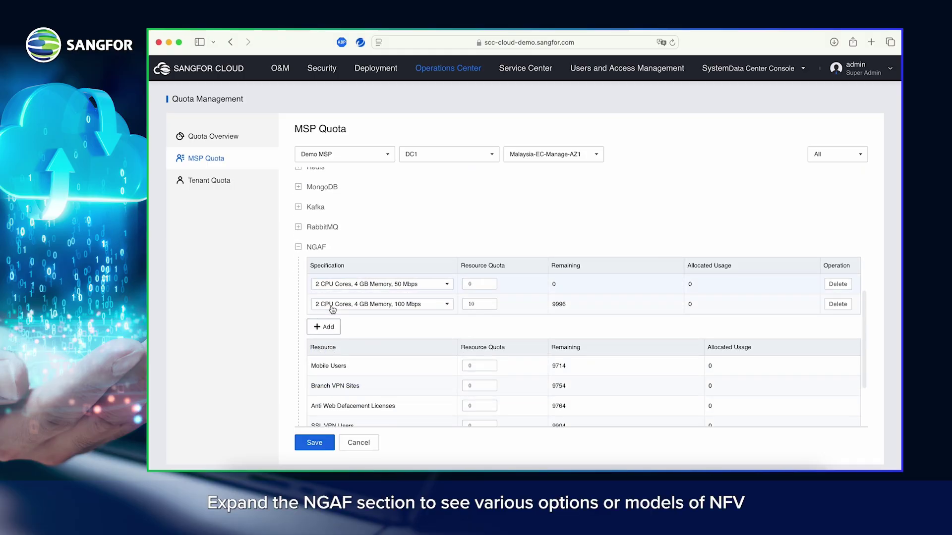
left_click(332, 310)
left_click(388, 346)
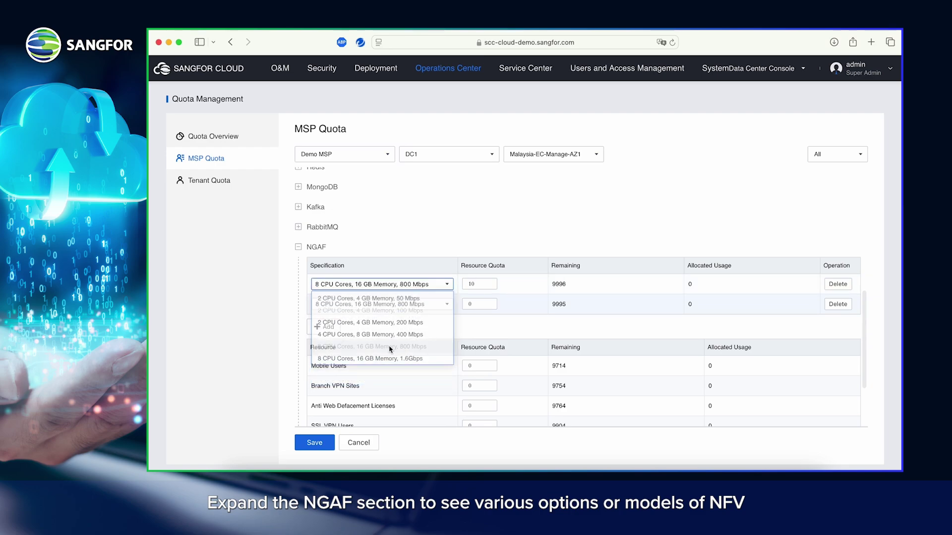
left_click(479, 304)
key("BackSpace")
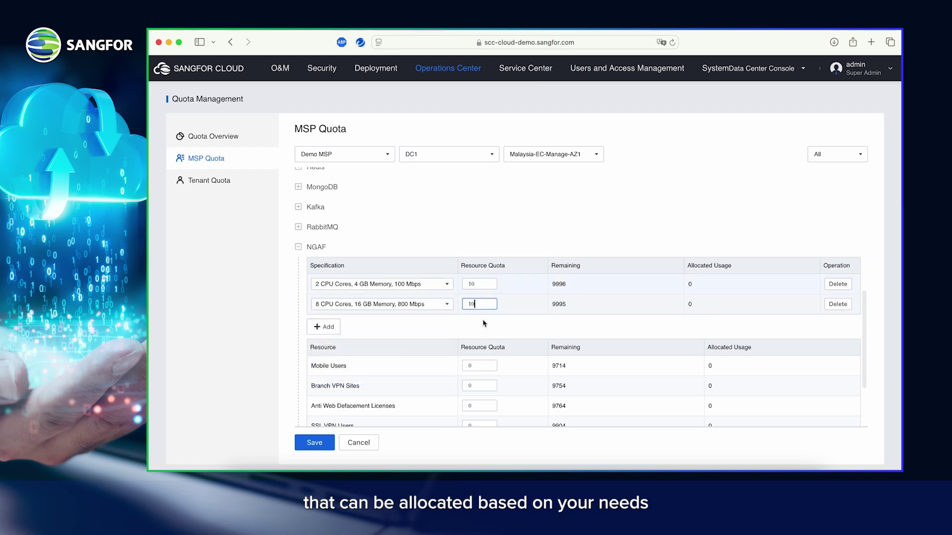
Step: Set the SSL VPN Users quota to 1000 and save the resource pool quotas
scroll(400, 327, "down", 1)
left_click(480, 380)
key("BackSpace")
type("10")
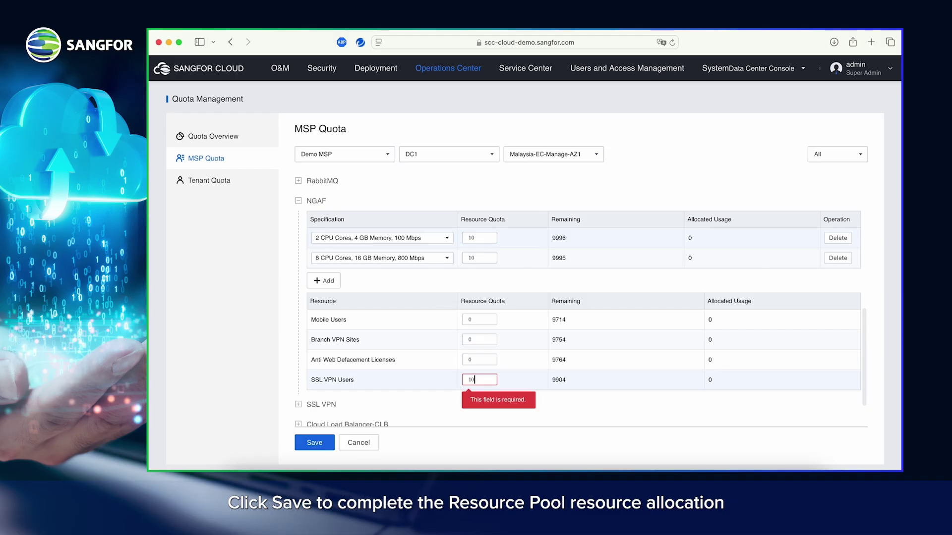
type("00")
scroll(400, 347, "down", 1)
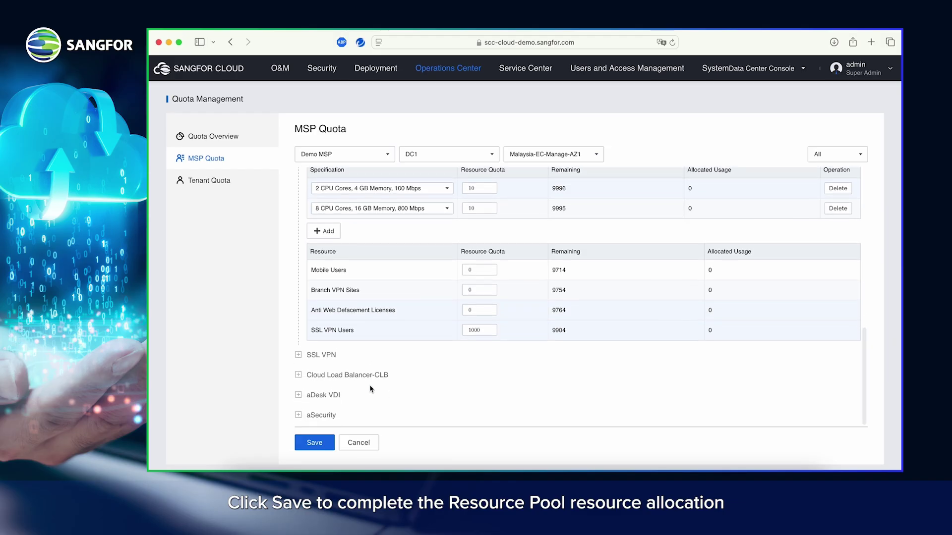
left_click(306, 443)
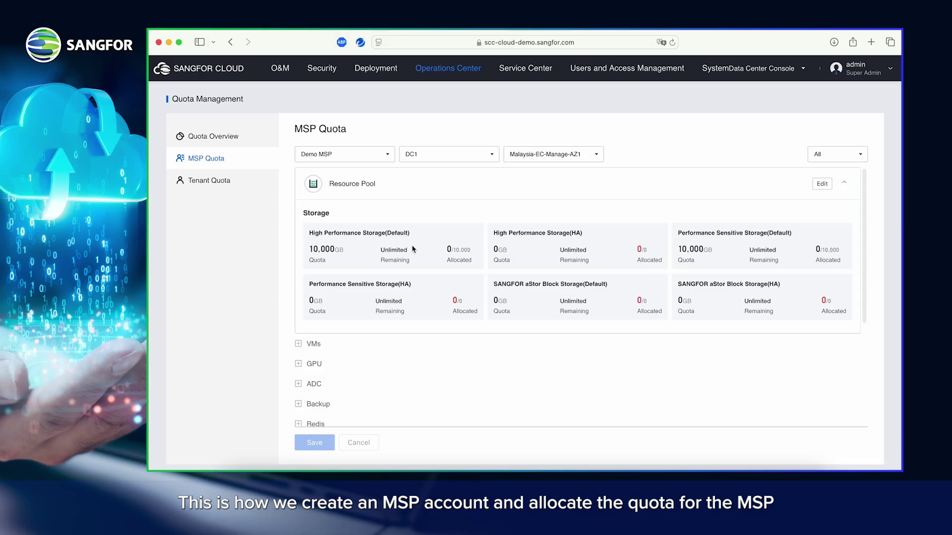
scroll(412, 249, "down", 5)
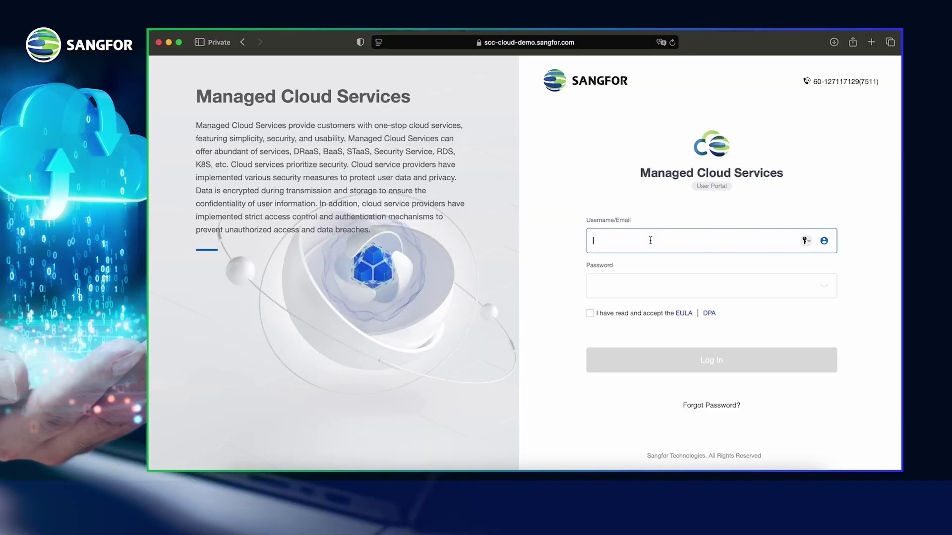
Step: Log in to the user portal as demo_msp with the MSP password
type("demo_msp")
key("Tab")
type("******")
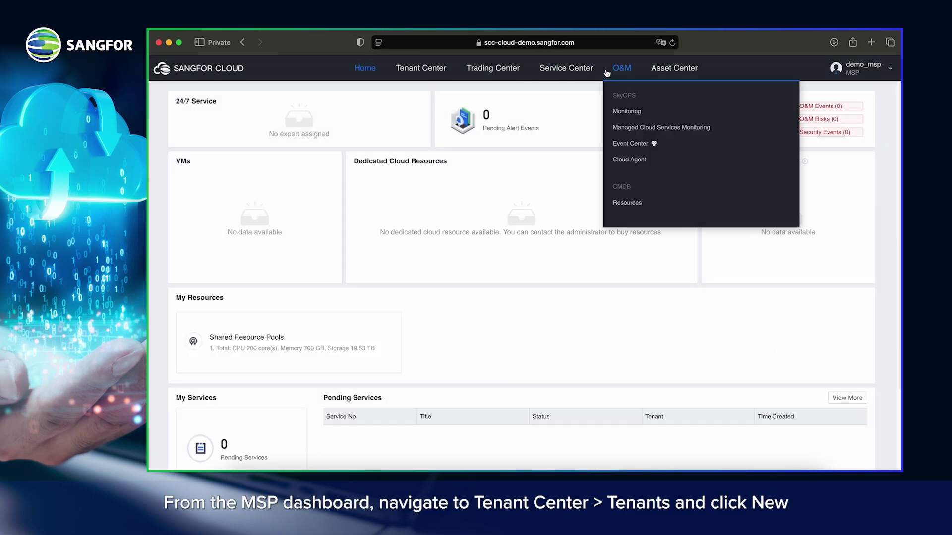
Step: Start a new tenant named 'Demo Tenant' with username 'demo_tenant', plus its e-mail and mobile number
mouse_move(421, 75)
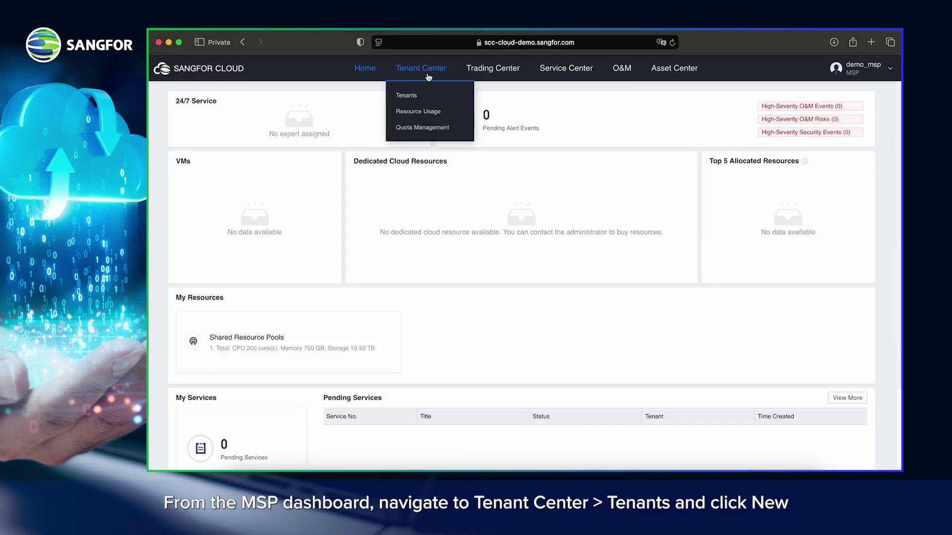
left_click(407, 97)
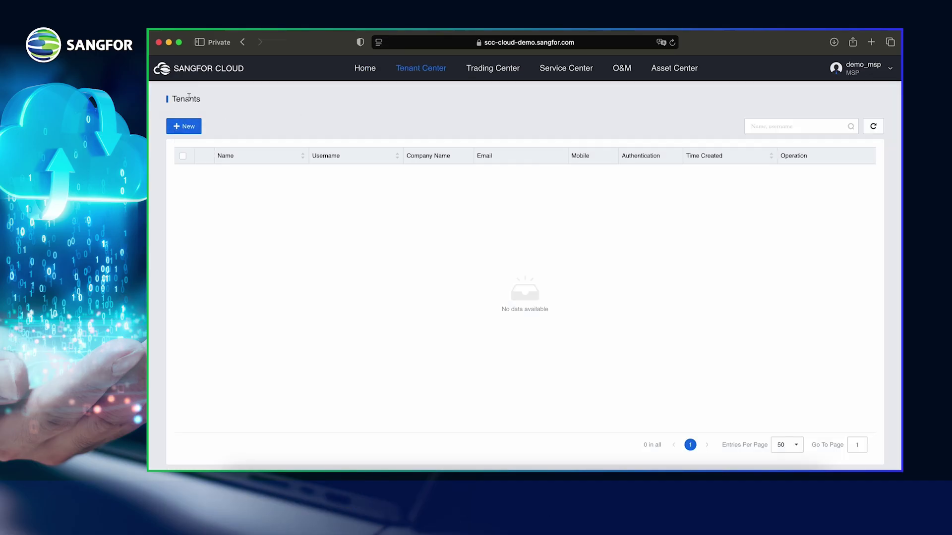
left_click(185, 128)
left_click(354, 159)
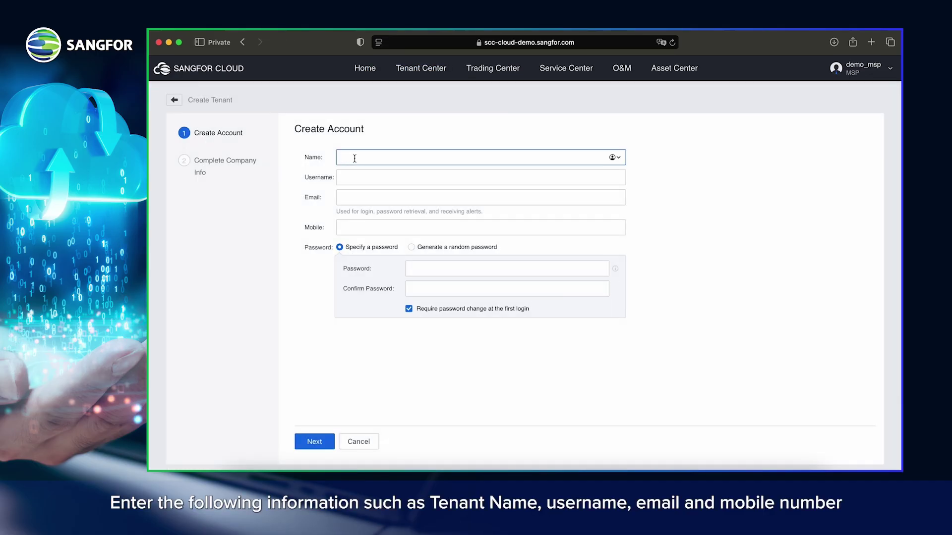
type("Demo Tenant")
key("Tab")
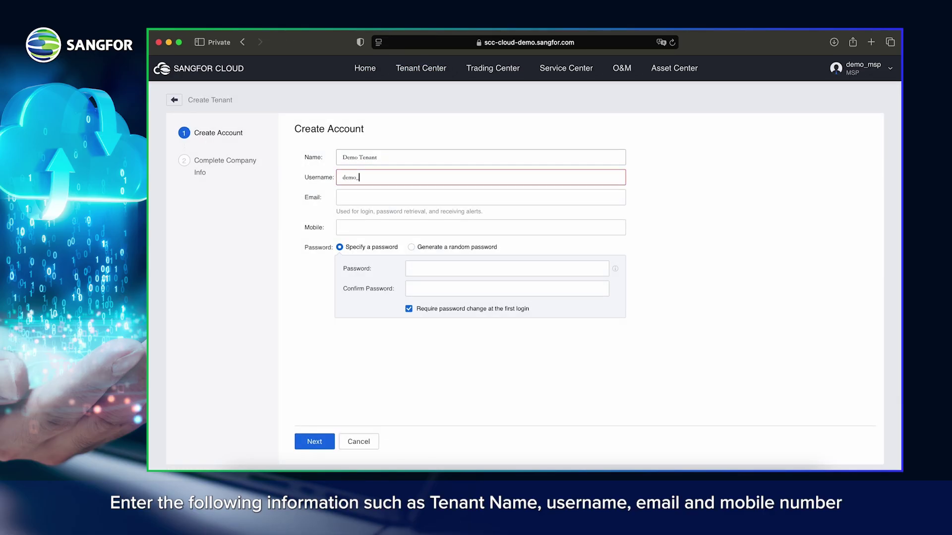
type("demo_tenant")
key("Tab")
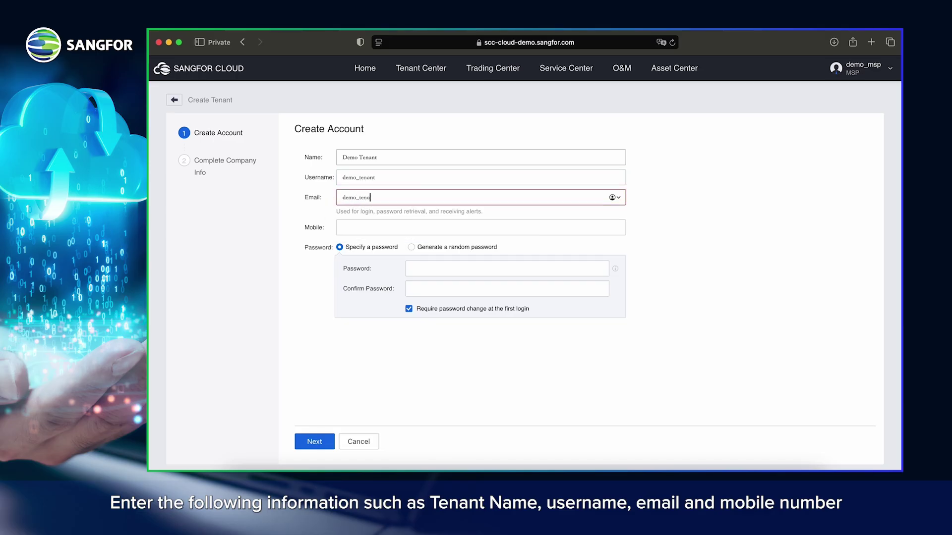
key("Tab")
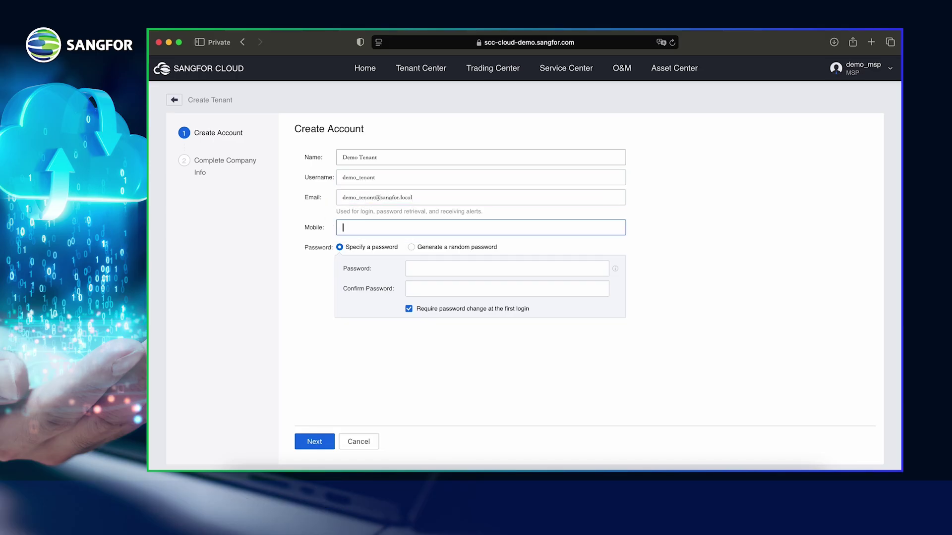
Step: Set and confirm the tenant password, disable the first-login password change, and continue
left_click(433, 268)
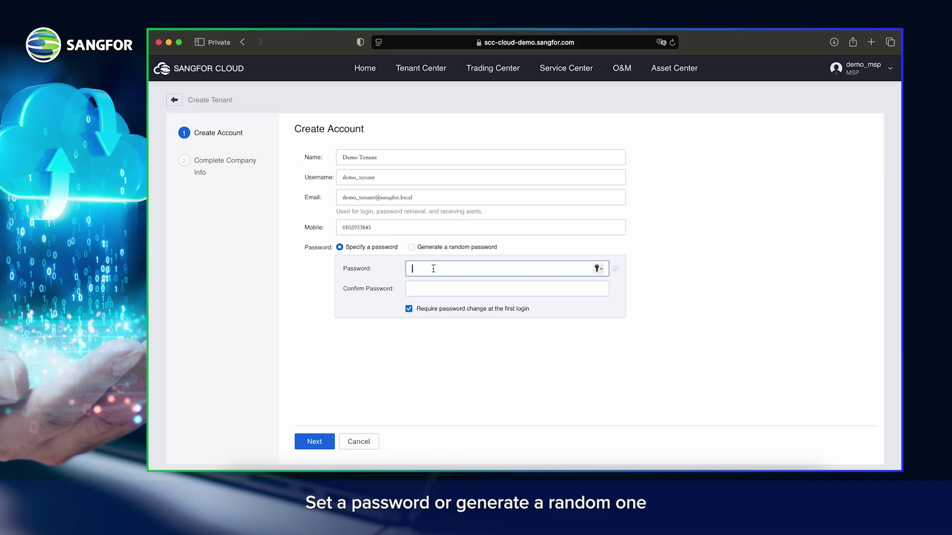
type("••••••••••")
key("Tab")
type("••")
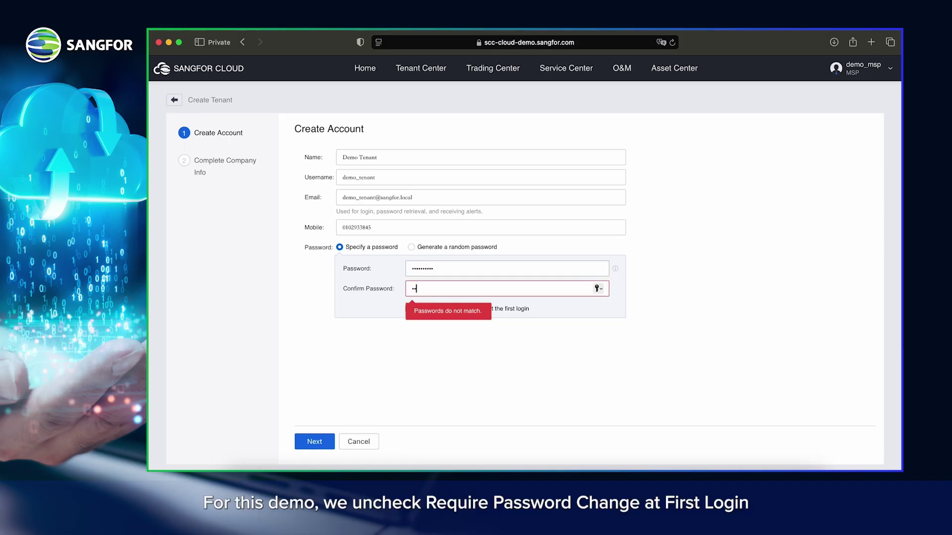
type("••••••••")
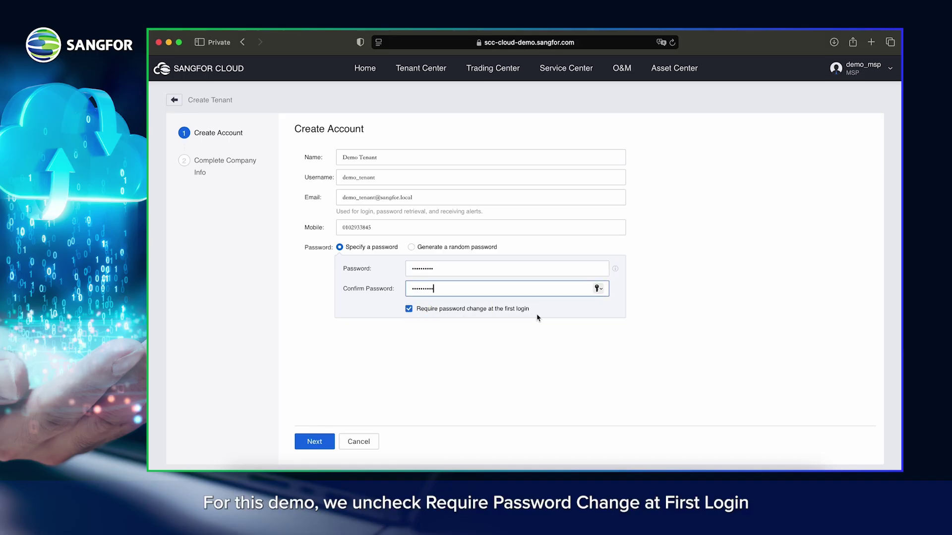
left_click(409, 309)
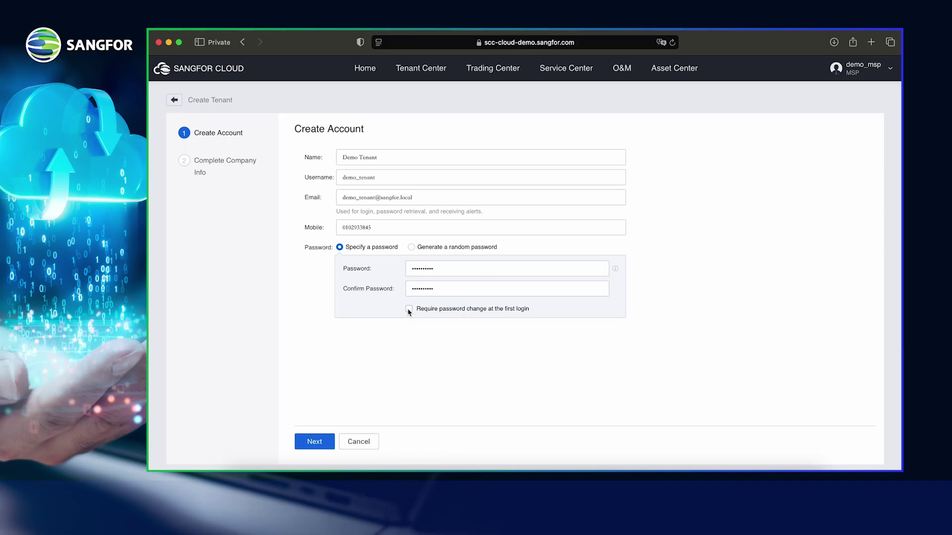
left_click(314, 440)
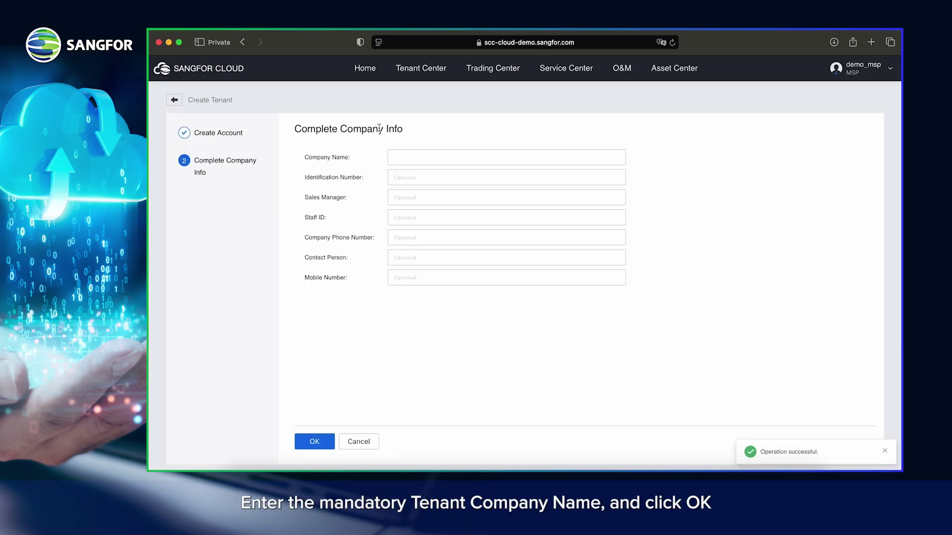
Step: Enter company name 'Demo Tenant Sdn Bhd' and confirm creating the tenant
left_click(436, 159)
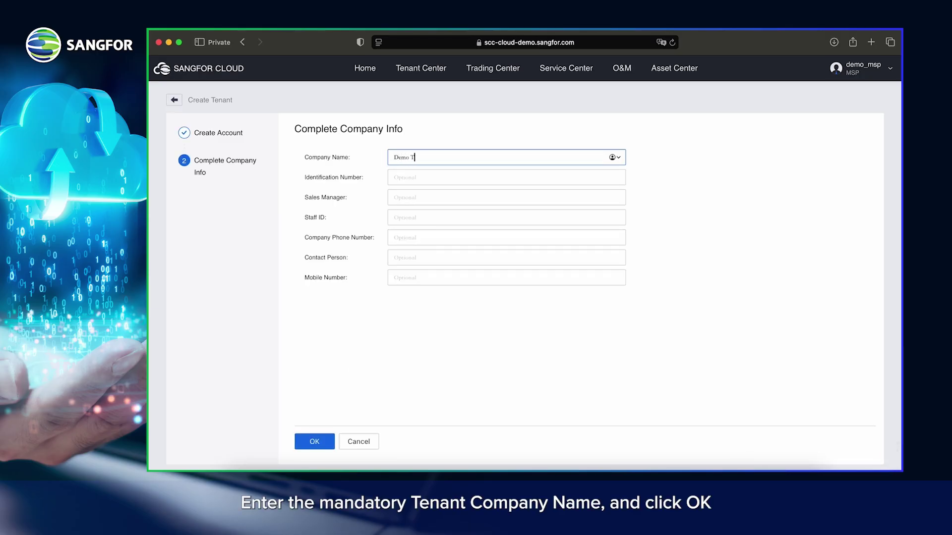
type("Demo Tenant Sdn")
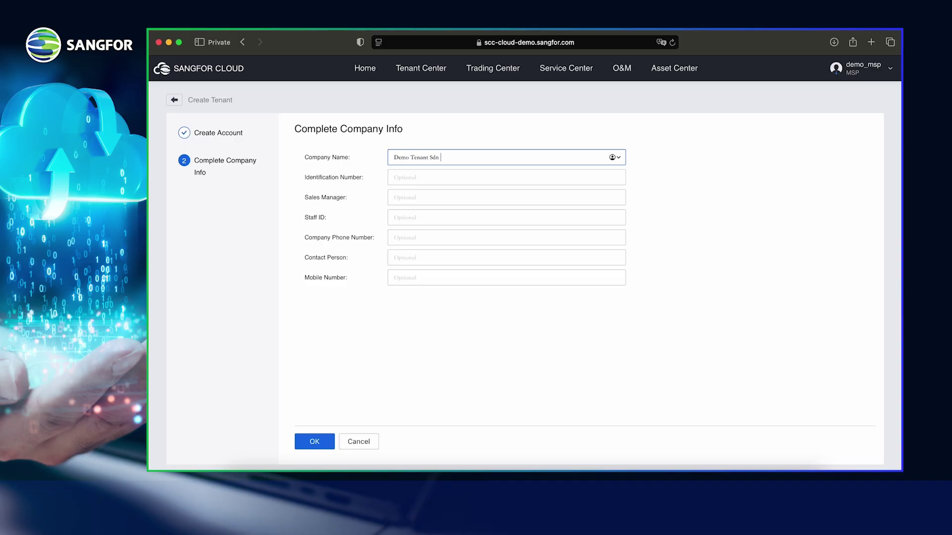
type(" Bhd")
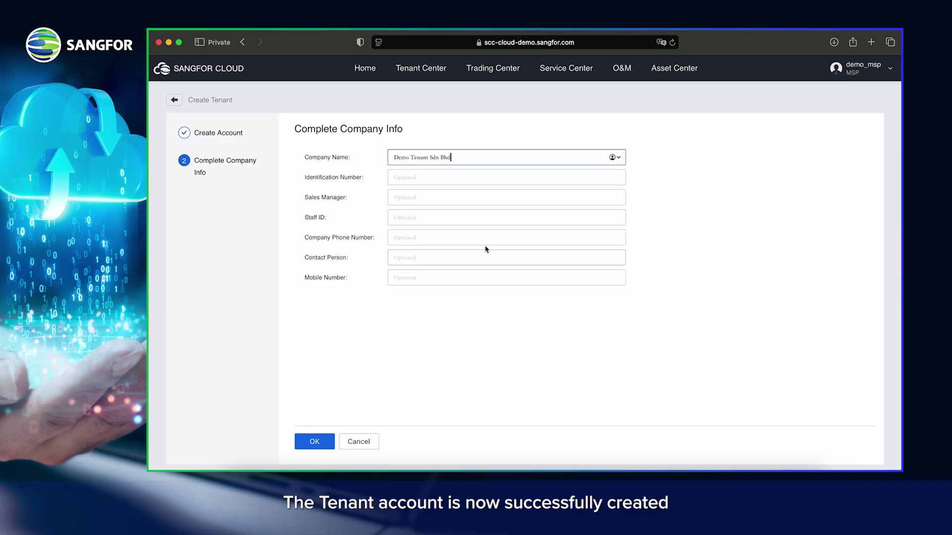
left_click(317, 444)
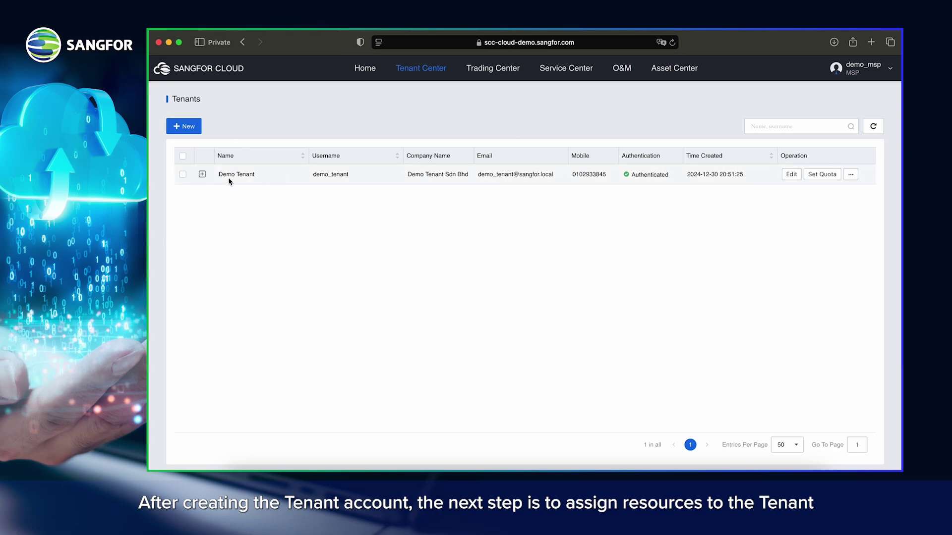
Step: Add DC1's shared Malaysia-EC-Manage-AZ1 resource pool to Demo Tenant's selected resources
left_click(851, 174)
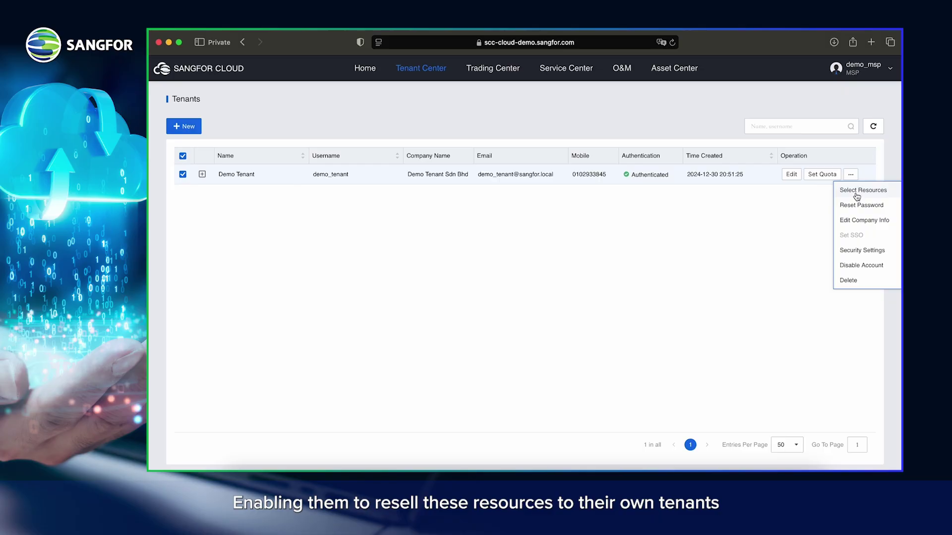
left_click(857, 194)
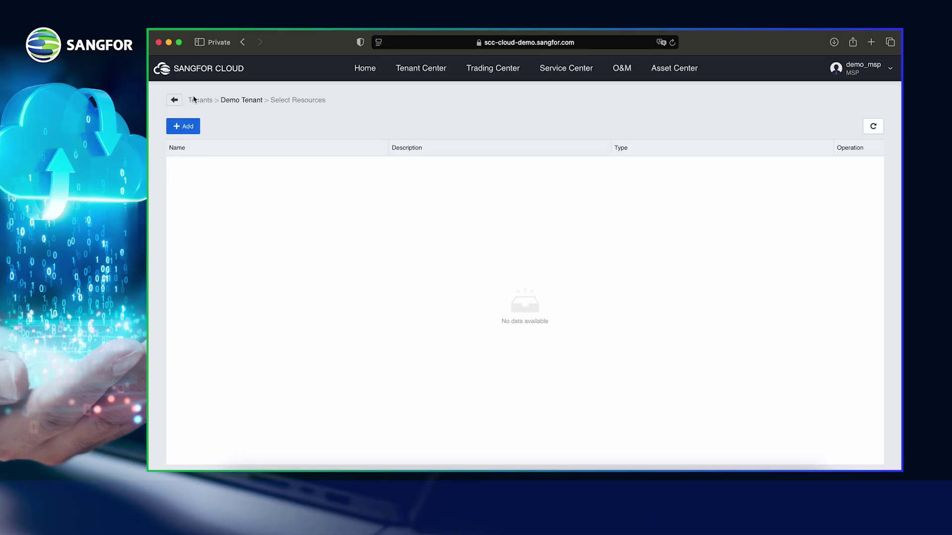
left_click(187, 128)
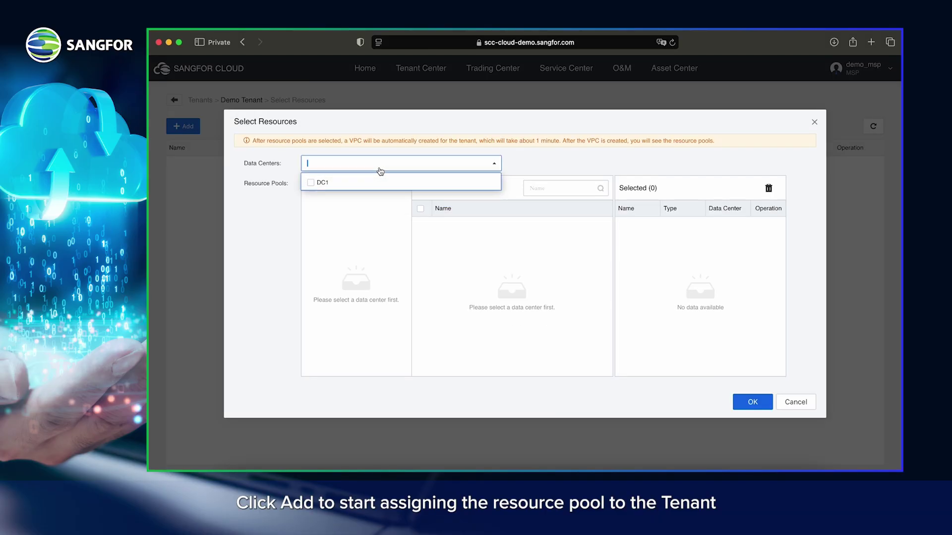
left_click(310, 183)
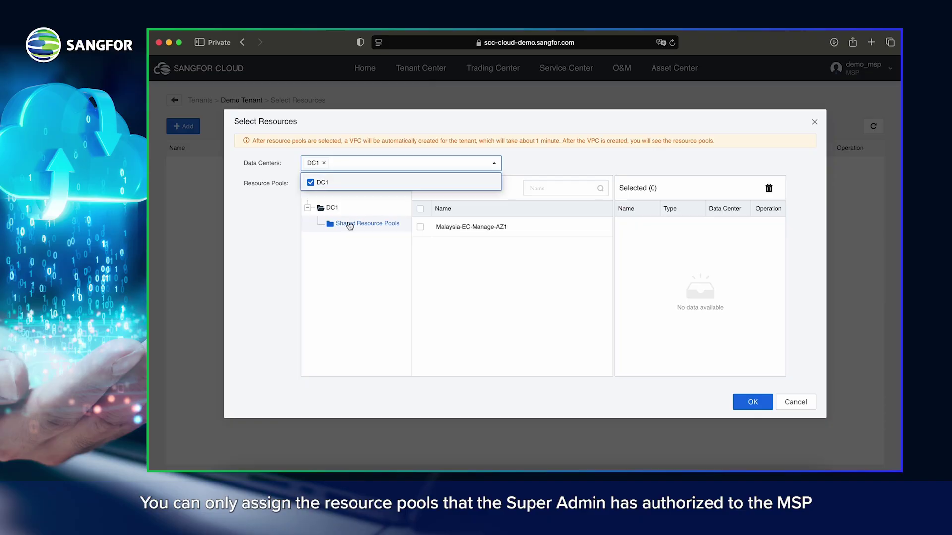
left_click(346, 223)
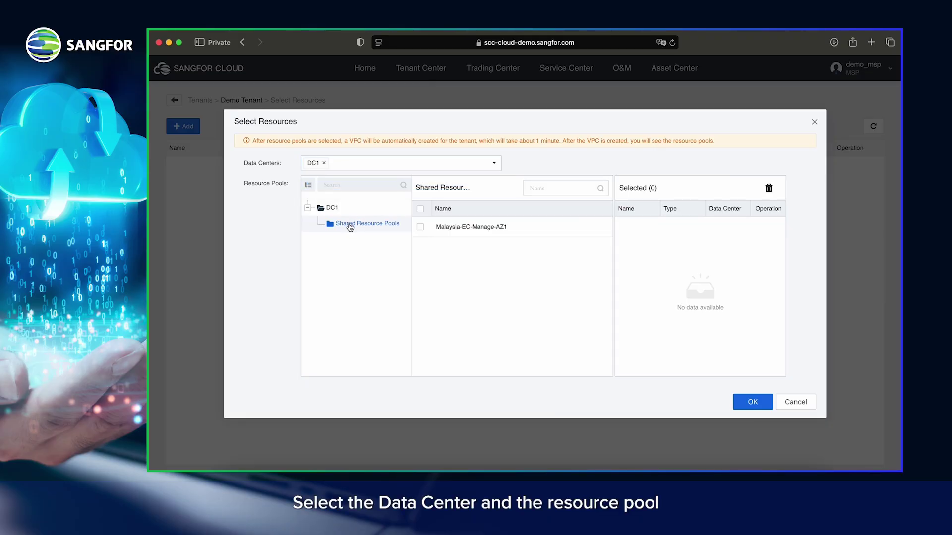
left_click(419, 227)
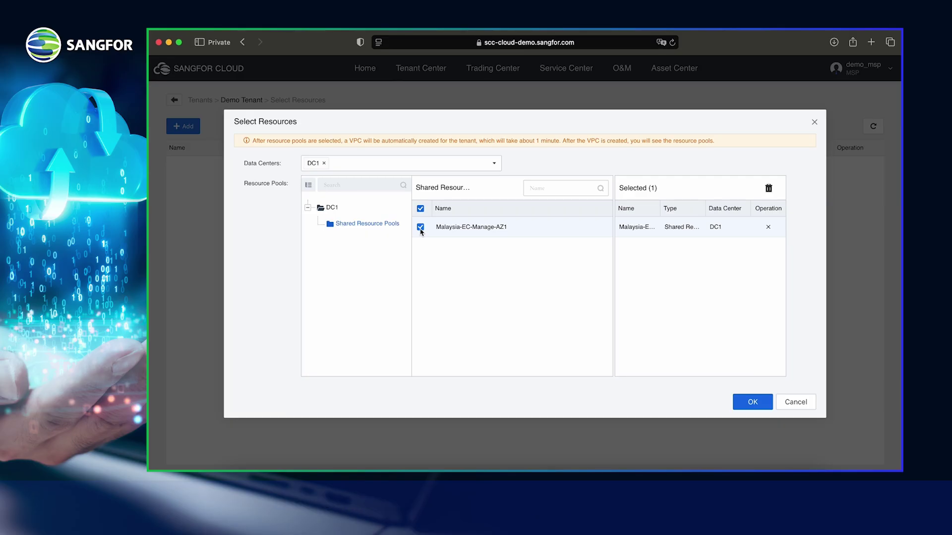
left_click(746, 401)
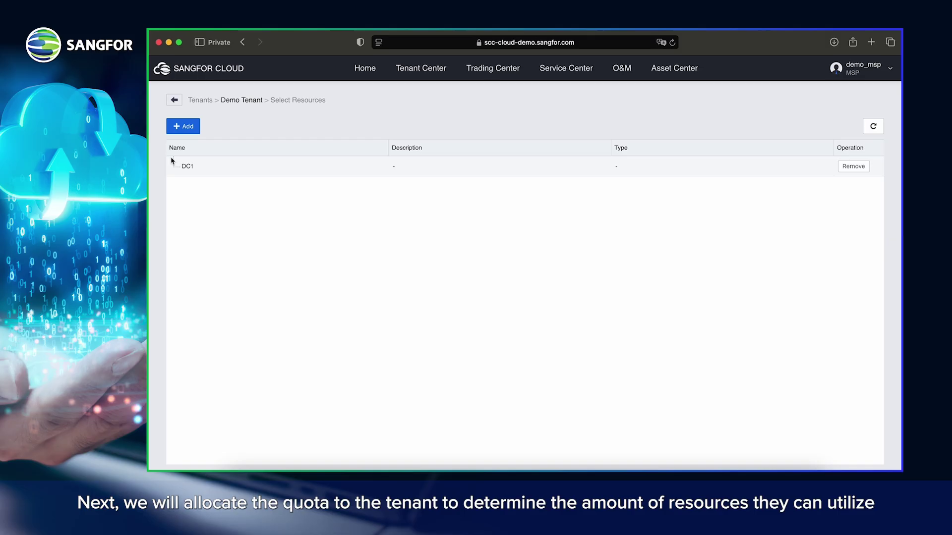
Step: Open Set Quota for Demo Tenant, choose data centre DC1 and list its resource pools
mouse_move(418, 70)
left_click(406, 94)
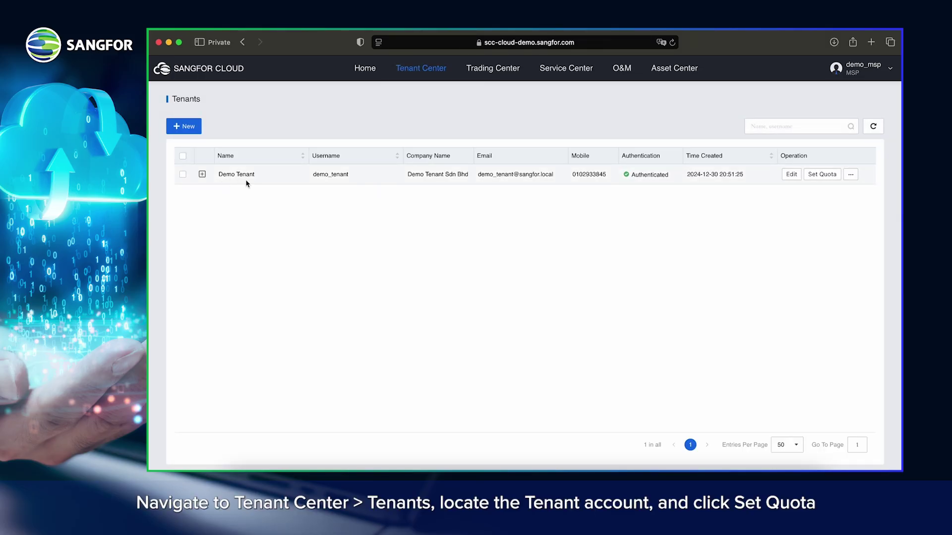
left_click(813, 177)
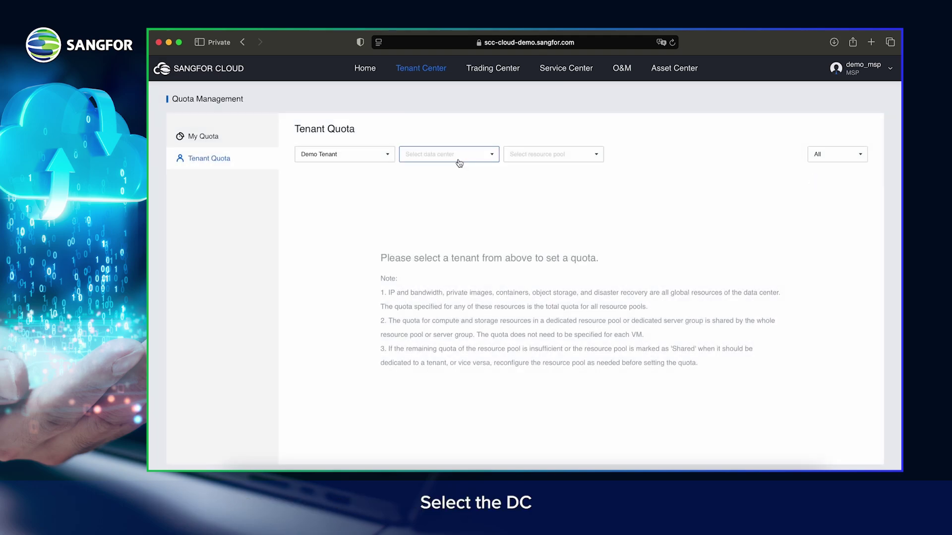
left_click(447, 161)
left_click(410, 174)
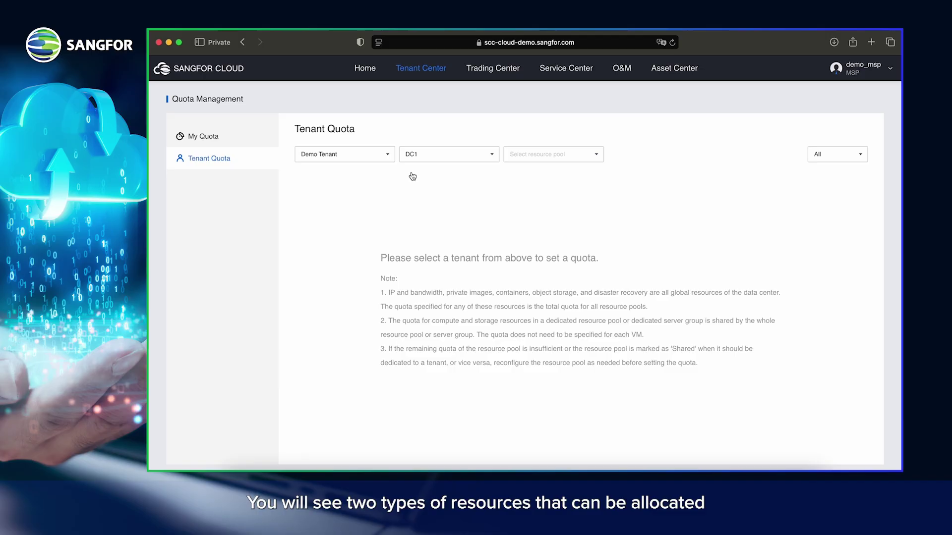
left_click(539, 159)
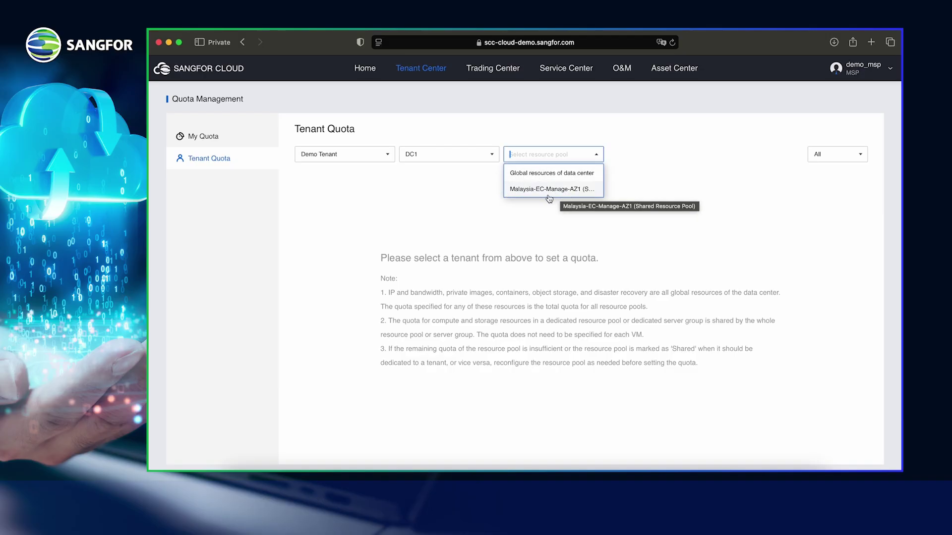
Step: Add an IPserver One entry under DC1's global IP and Bandwidth quota
left_click(533, 176)
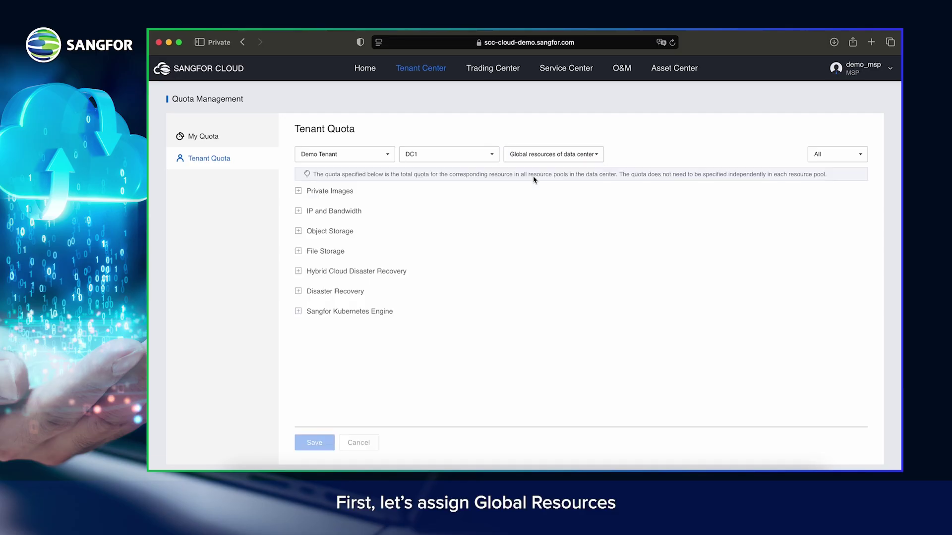
left_click(298, 211)
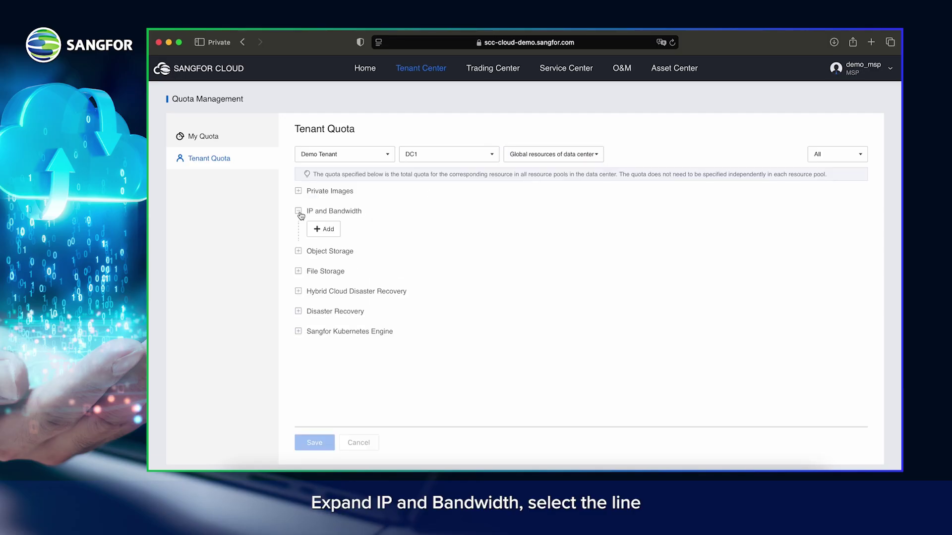
left_click(324, 229)
left_click(348, 237)
left_click(347, 245)
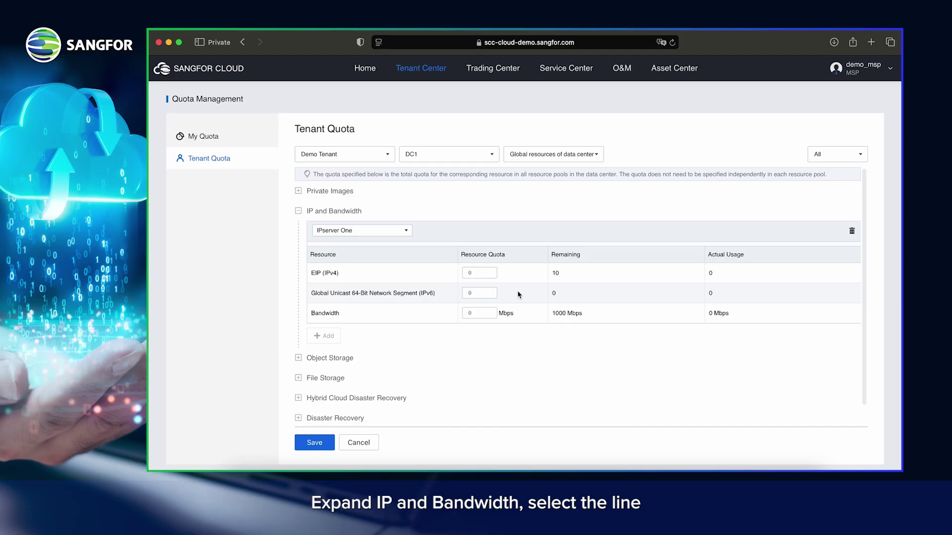
Step: Set the EIP (IPv4) quota to 1 and bandwidth to 100 Mbps, then save
left_click(479, 273)
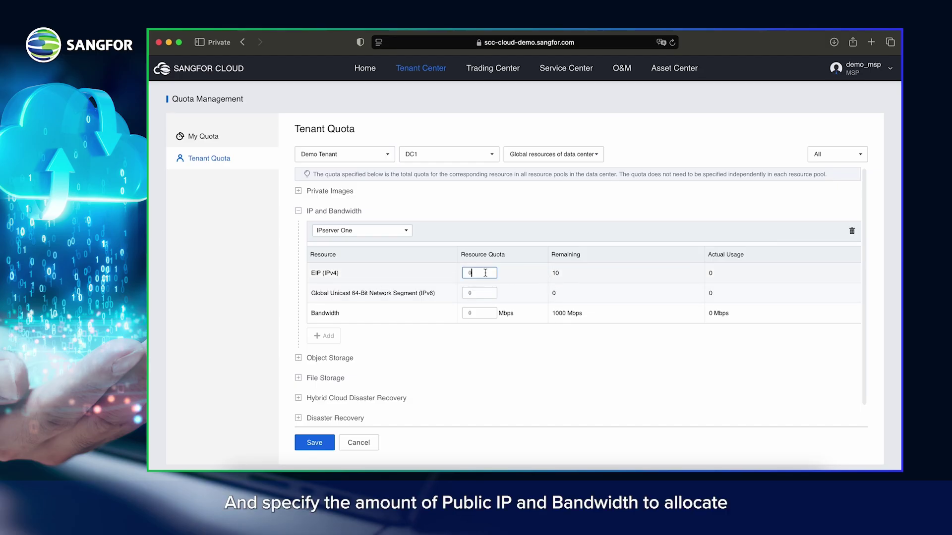
key("BackSpace")
type("1")
left_click(486, 313)
key("BackSpace")
type("100")
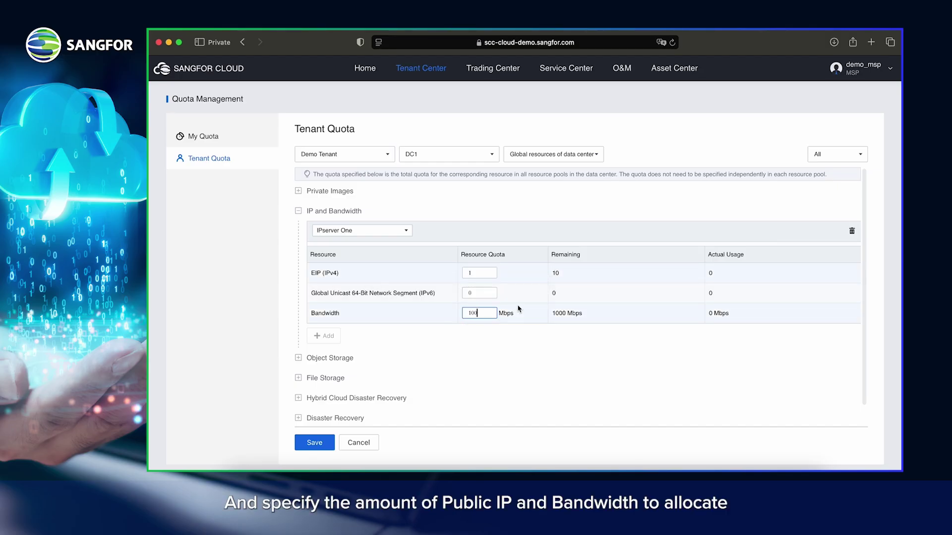
left_click(311, 444)
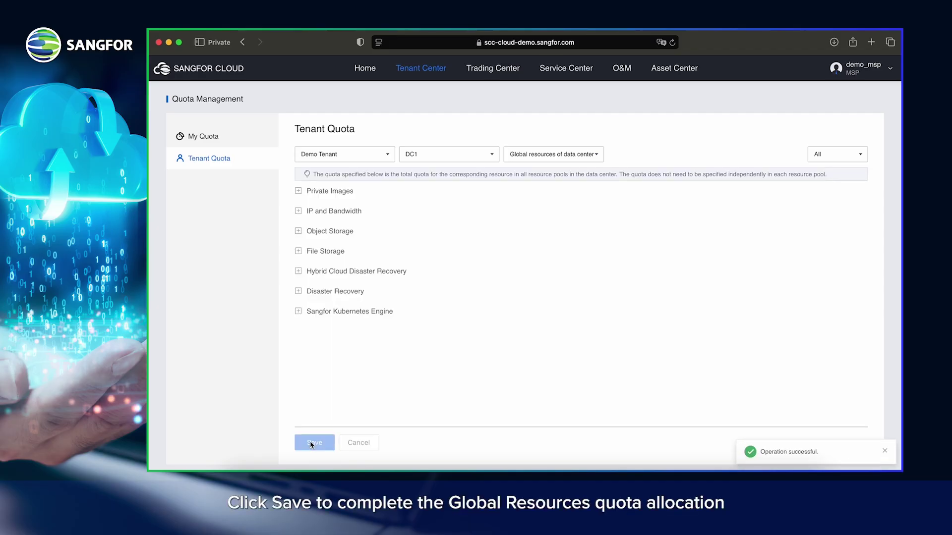
left_click(298, 212)
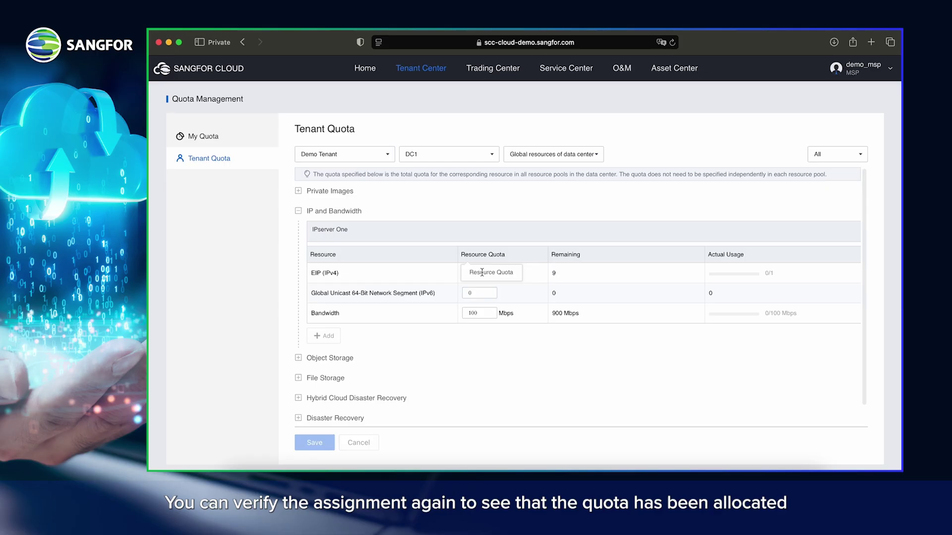
mouse_move(767, 264)
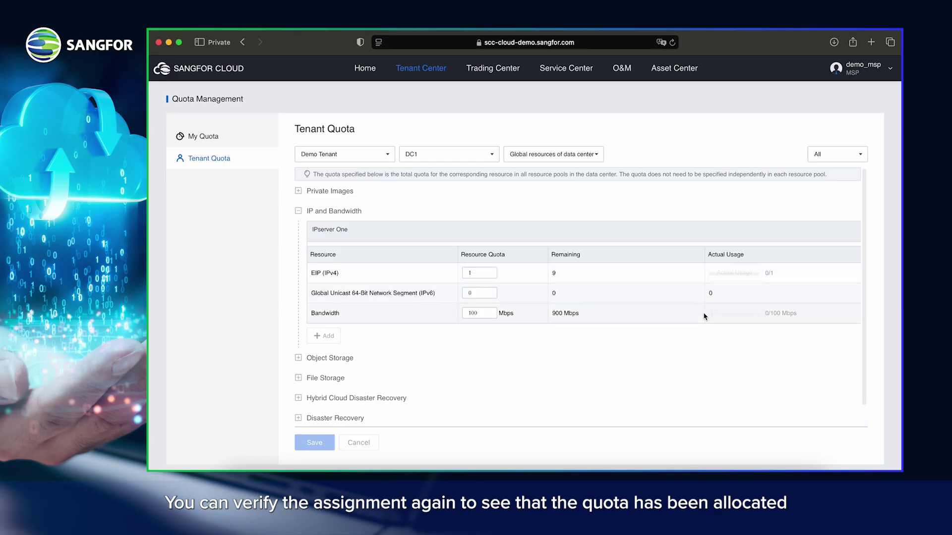
left_click(531, 156)
Step: In Malaysia-EC-Manage-AZ1, set High Performance and Performance Sensitive default storage quotas to 1000 GB
left_click(558, 195)
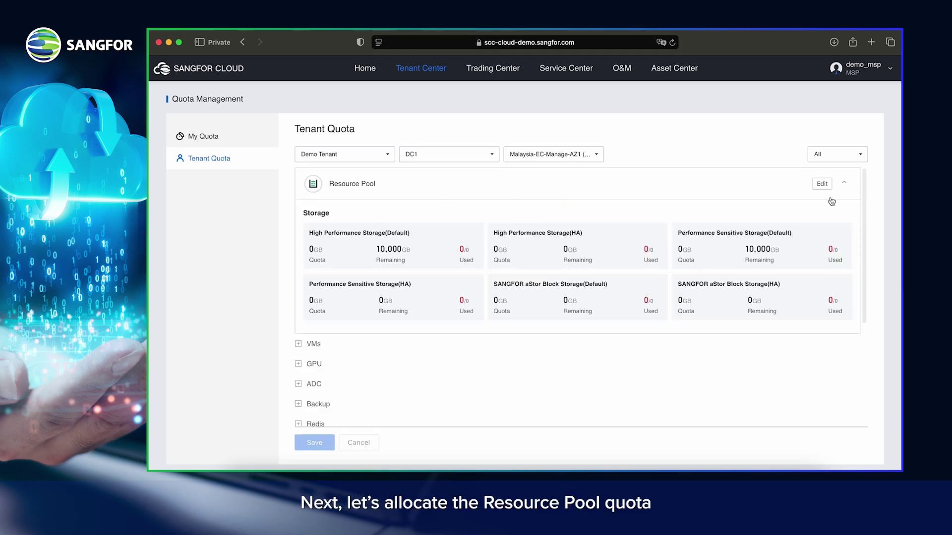
left_click(822, 184)
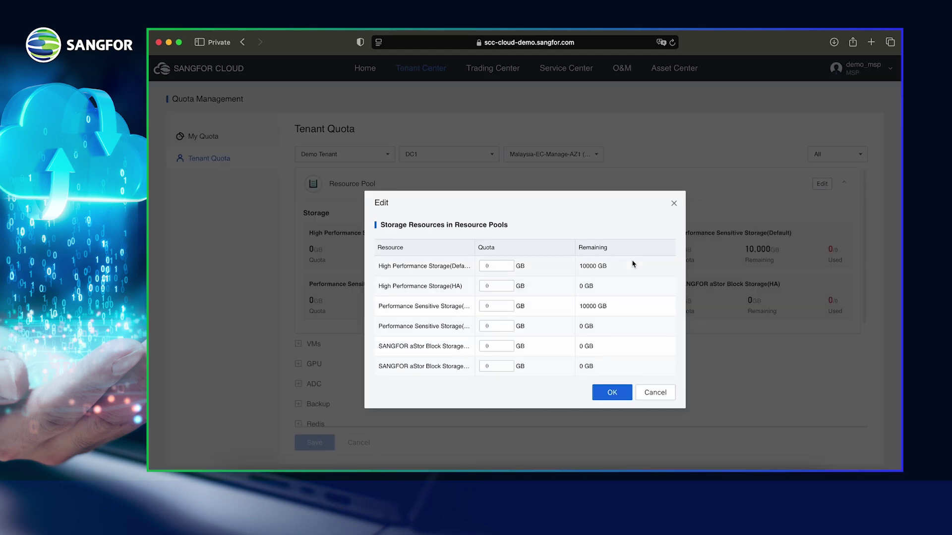
left_click(491, 266)
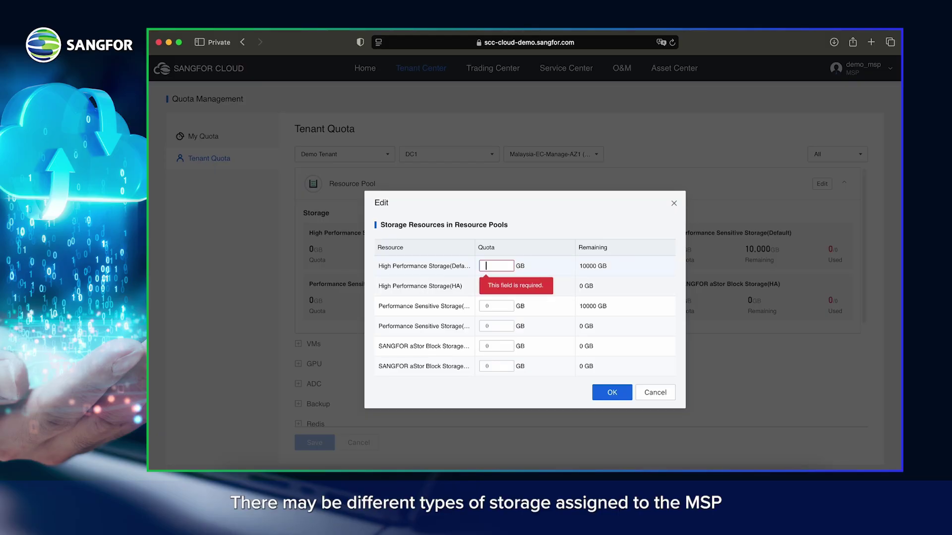
type("1000")
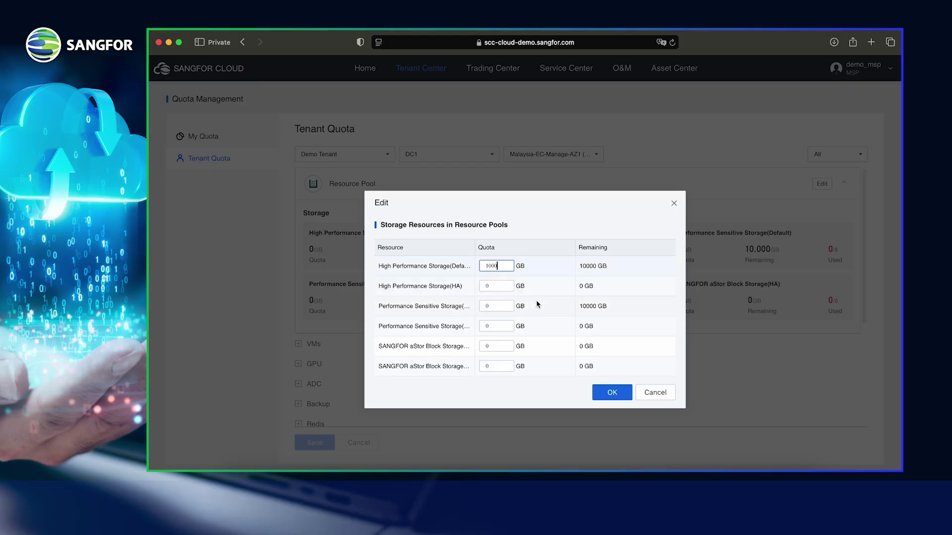
left_click(493, 307)
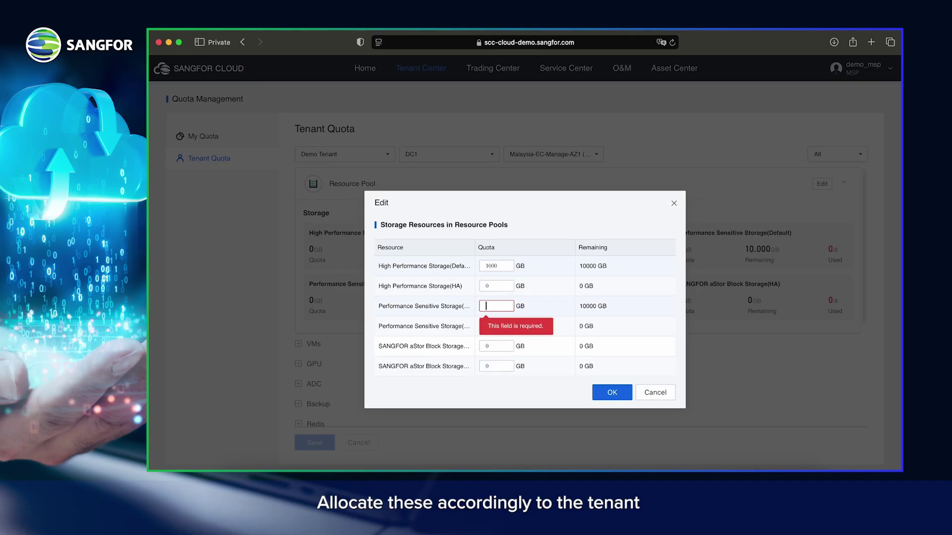
type("1000")
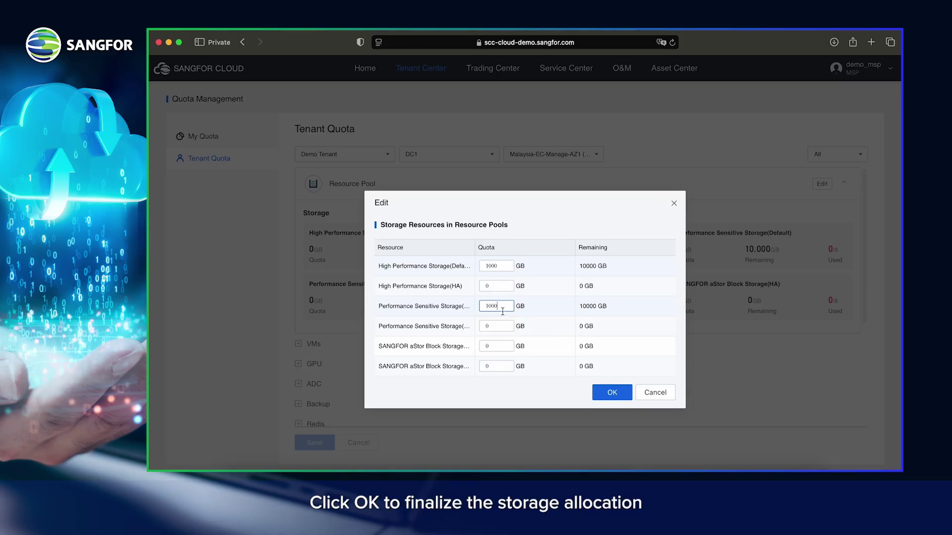
left_click(612, 393)
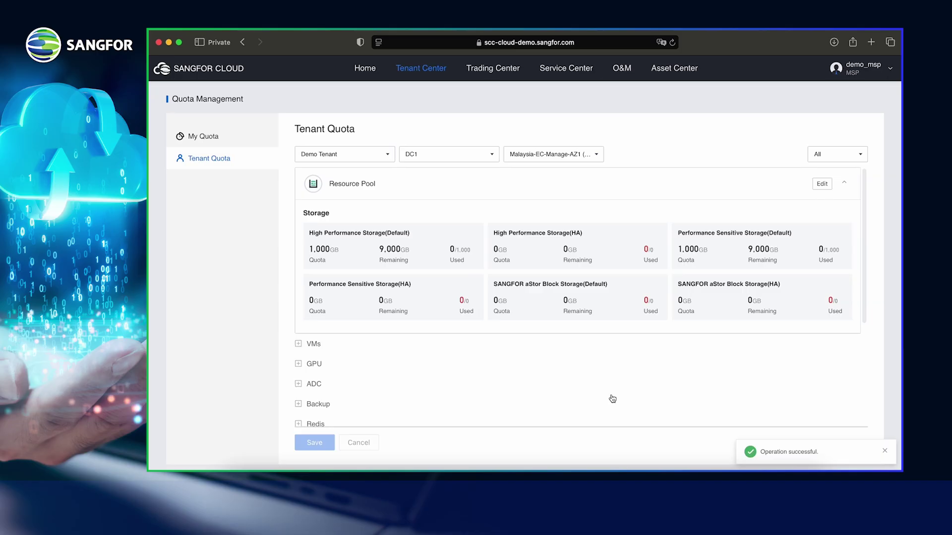
scroll(613, 397, "down", 3)
Step: Set the VM quotas to 20 CPU cores and 60 GB memory
left_click(298, 254)
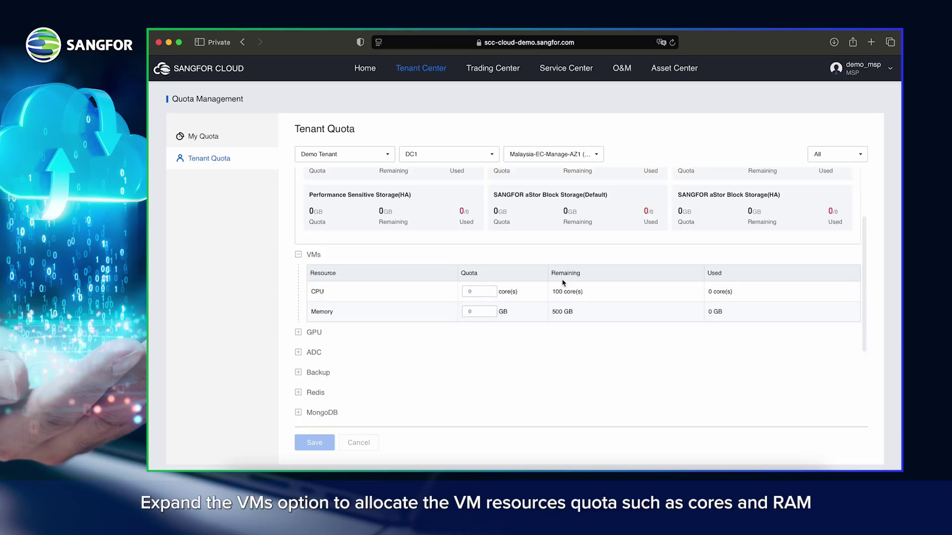
left_click(477, 291)
key("BackSpace")
type("2")
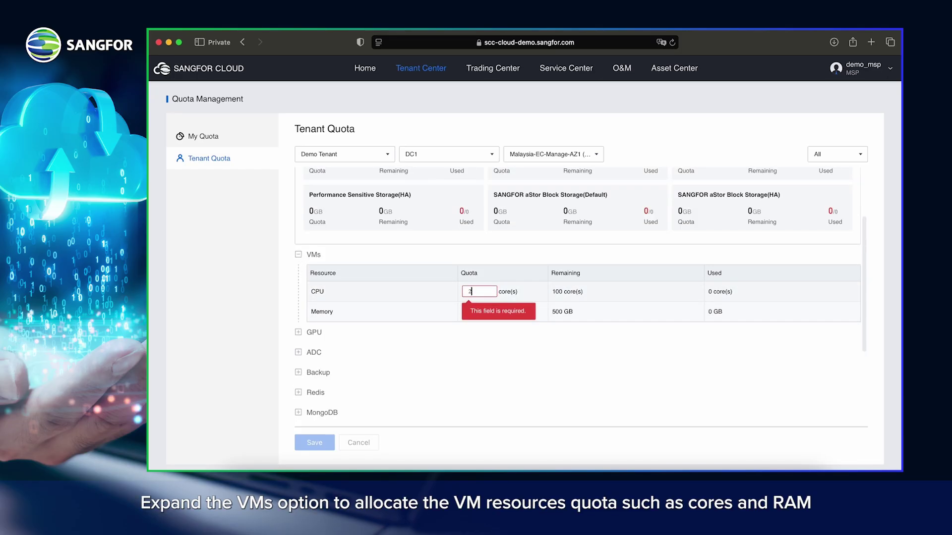
type("0")
left_click(485, 310)
key("BackSpace")
type("60")
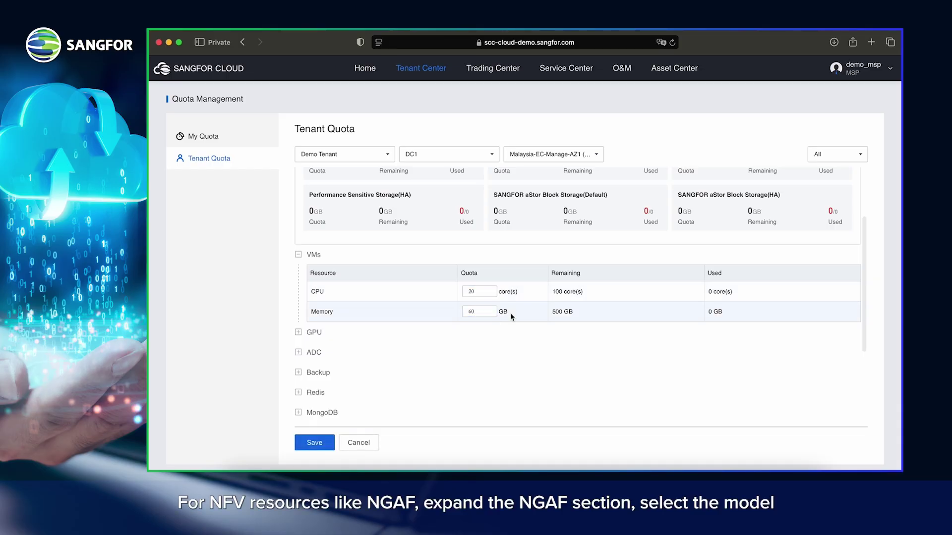
scroll(488, 286, "down", 5)
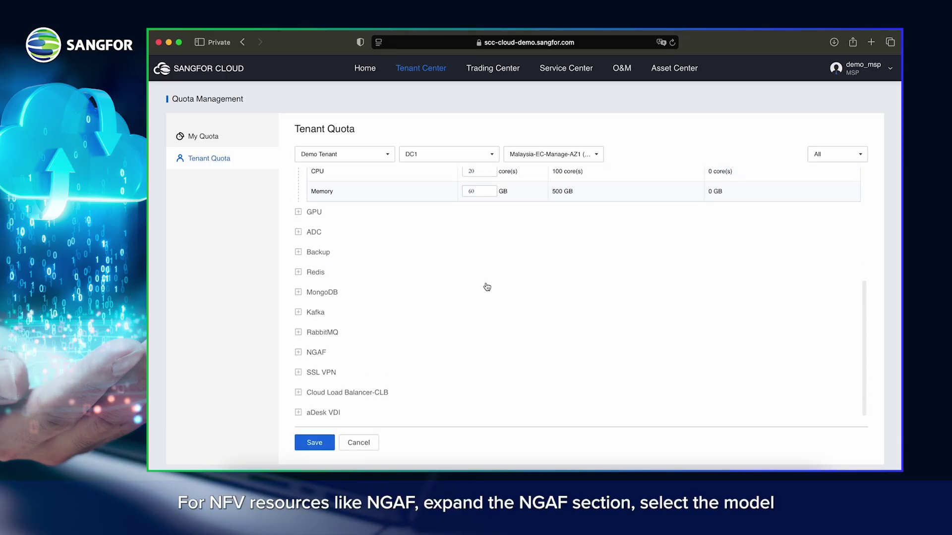
Step: Add an NGAF quota of 1 for the 2 CPU cores, 4 GB, 100 Mbps model
left_click(298, 337)
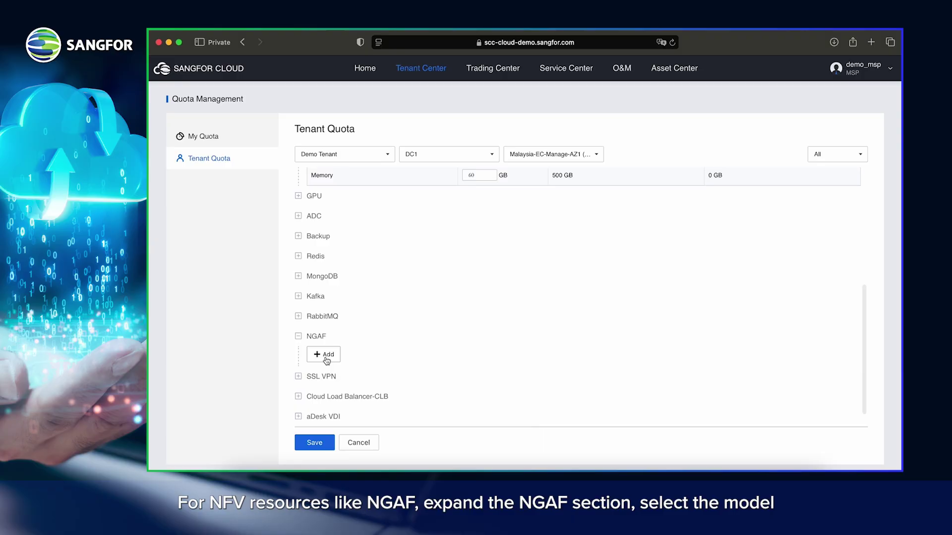
left_click(322, 357)
scroll(374, 327, "down", 2)
left_click(361, 311)
left_click(375, 341)
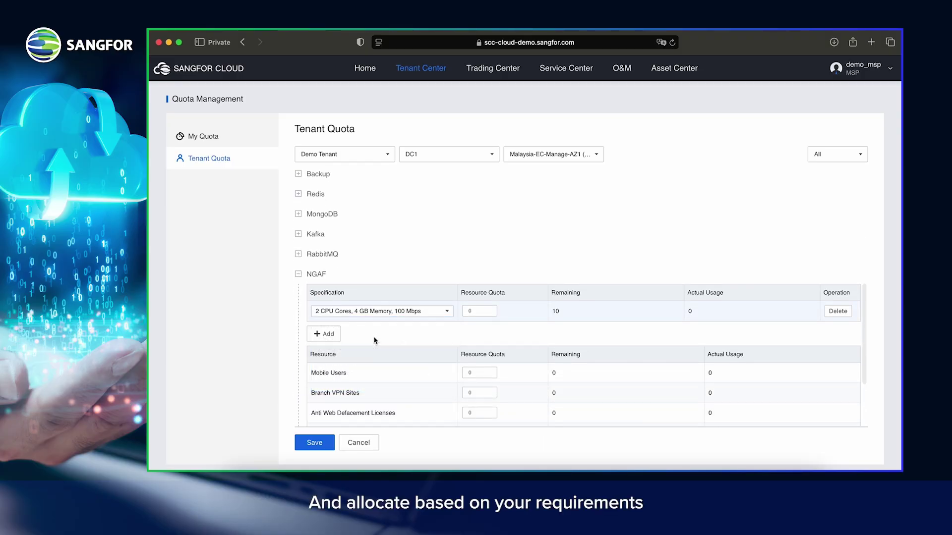
left_click(479, 311)
type("1")
Step: Set the SSL VPN Users quota to 50 and save the tenant quotas
scroll(536, 341, "down", 3)
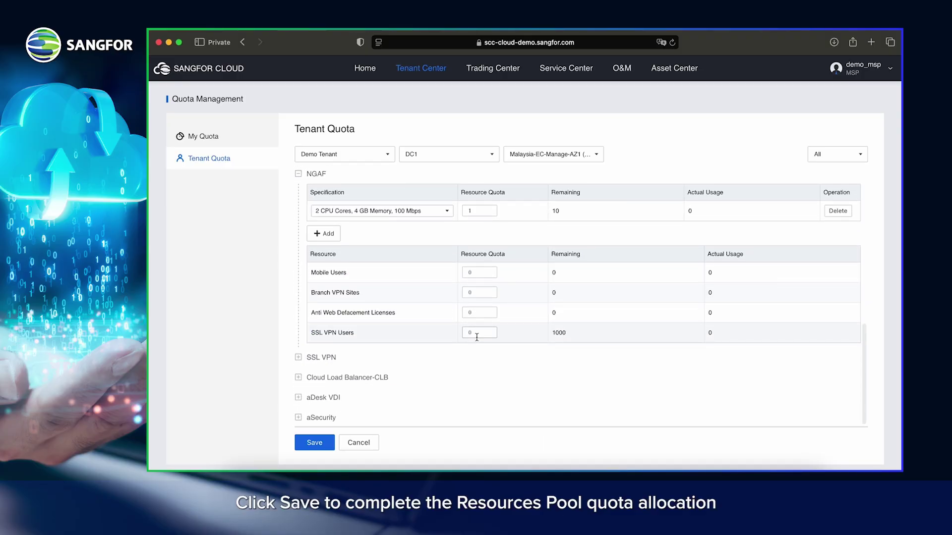
left_click(477, 333)
key("BackSpace")
type("50")
left_click(314, 443)
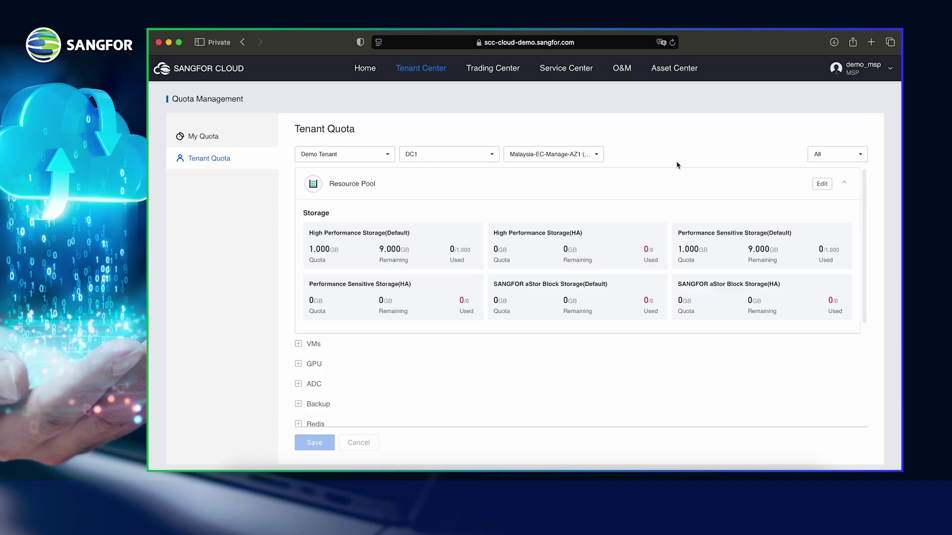
mouse_move(886, 70)
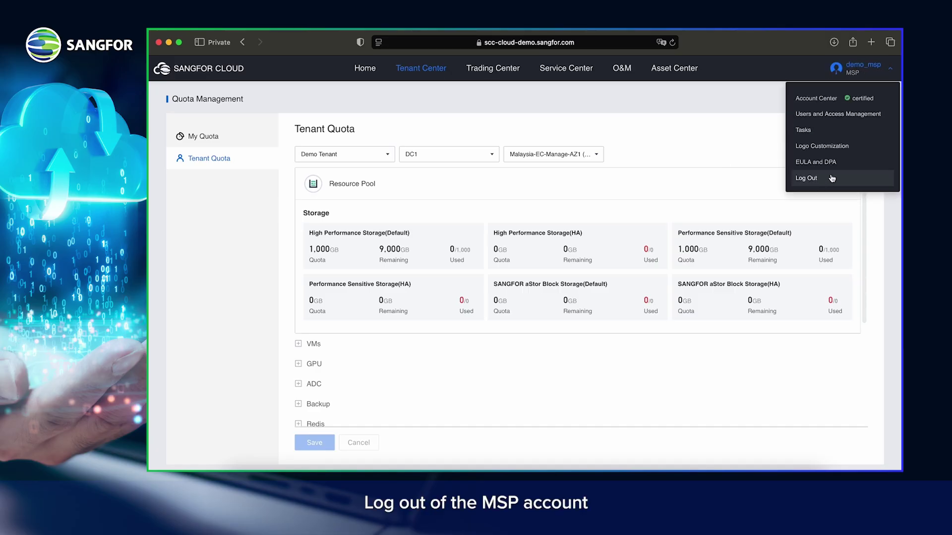
Step: Log out of the MSP account and sign in as the tenant user, accepting the EULA and DPA
left_click(817, 182)
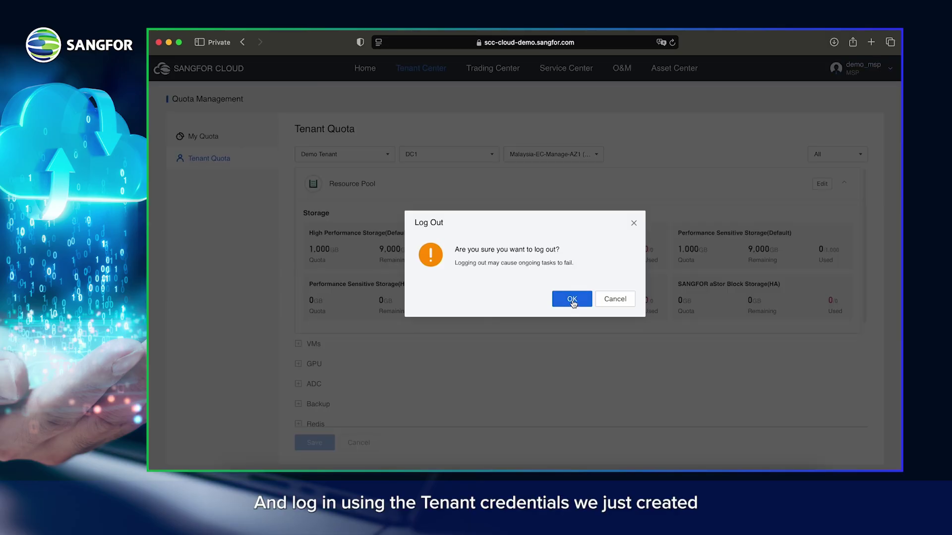
left_click(572, 300)
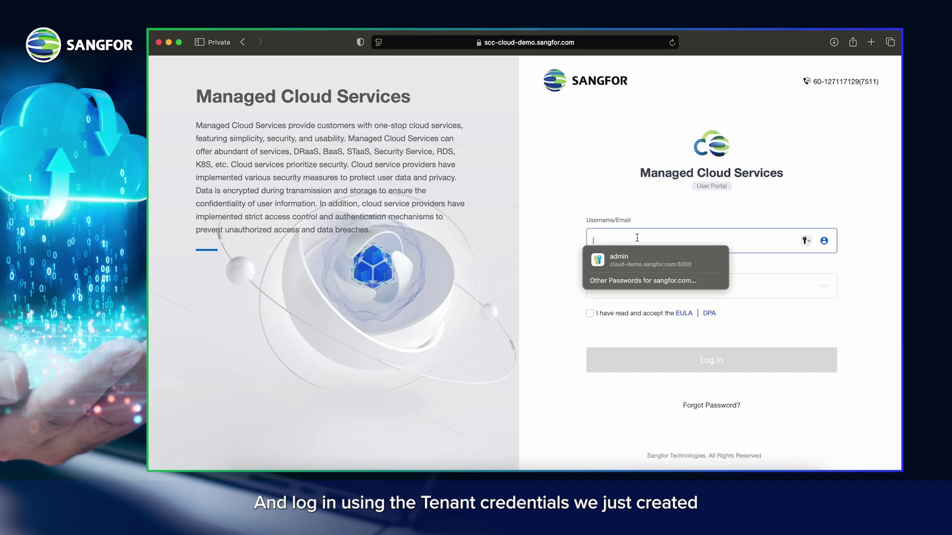
type("demo_tenant")
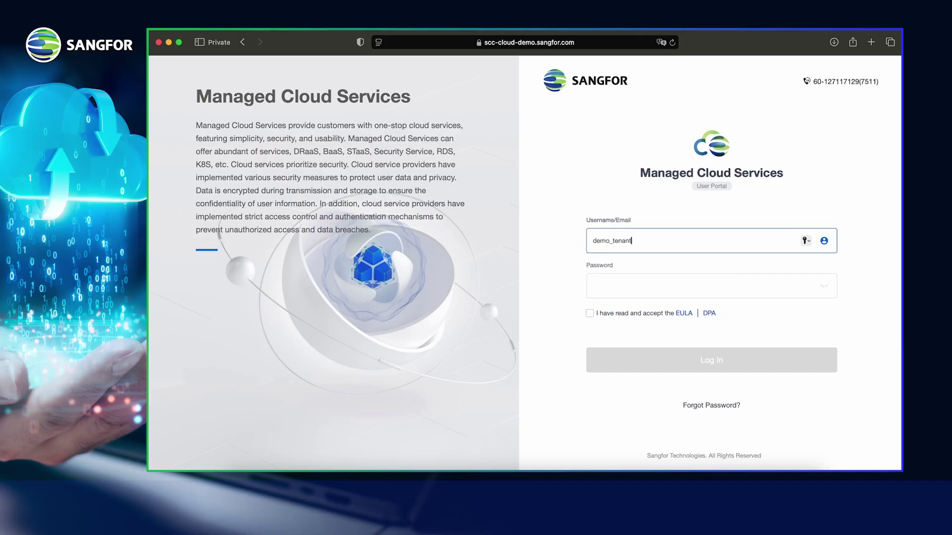
key("Tab")
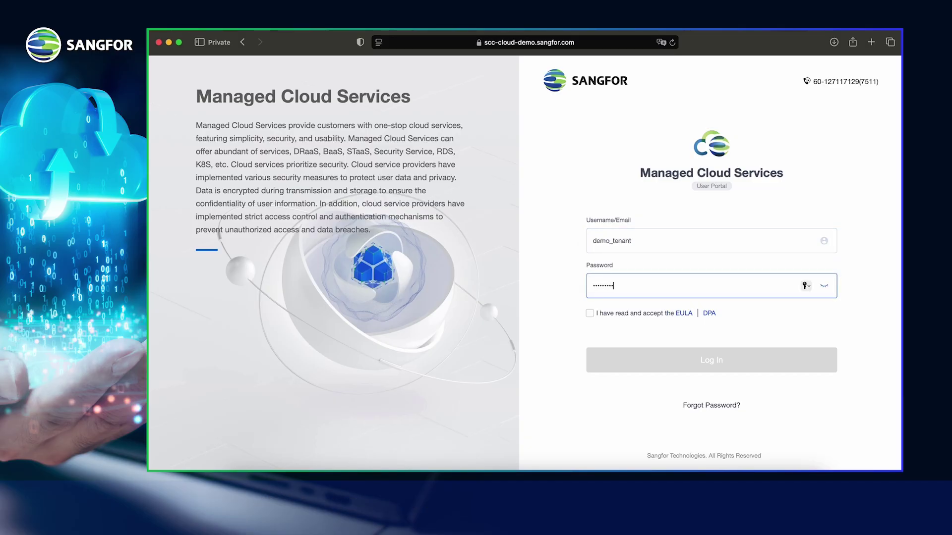
left_click(591, 313)
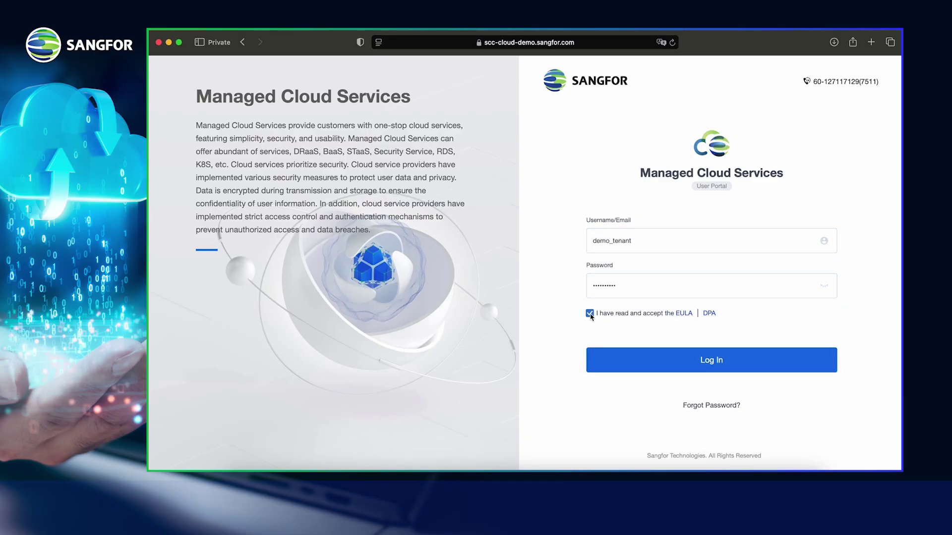
left_click(629, 371)
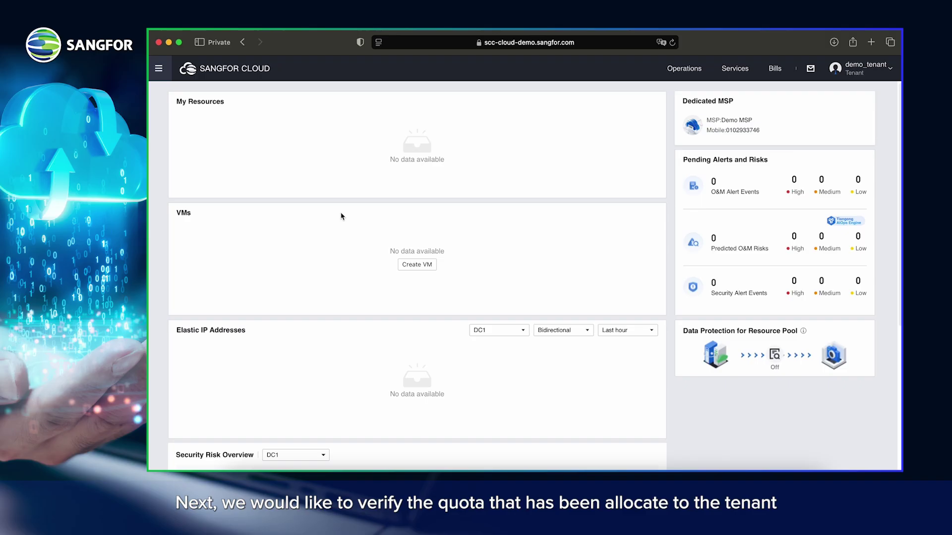
Step: Open the tenant's Quota page and expand the IP and Bandwidth and NGAF allocations
left_click(859, 75)
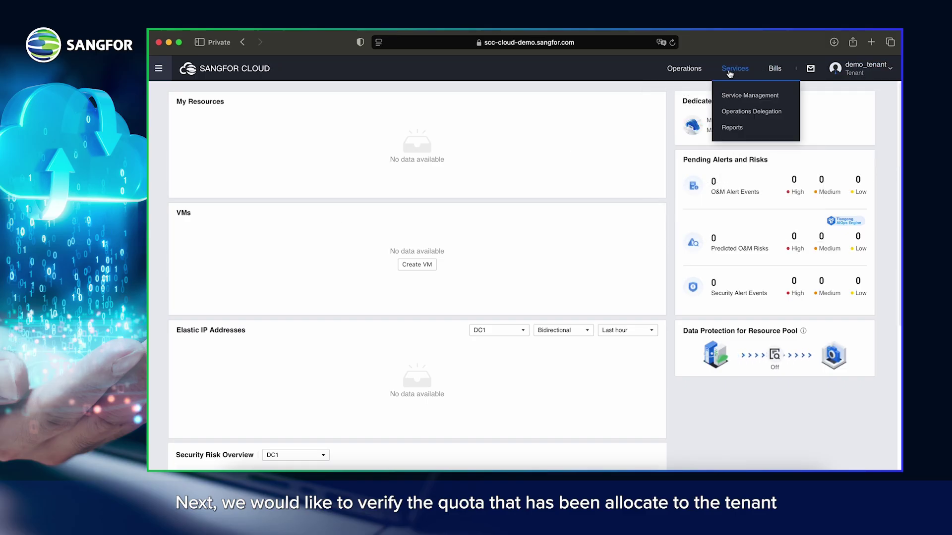
mouse_move(690, 73)
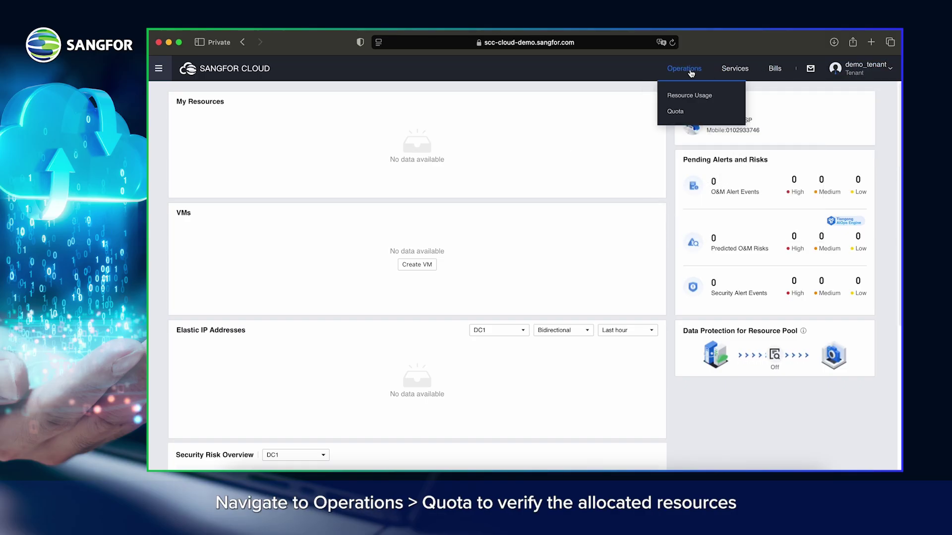
left_click(682, 113)
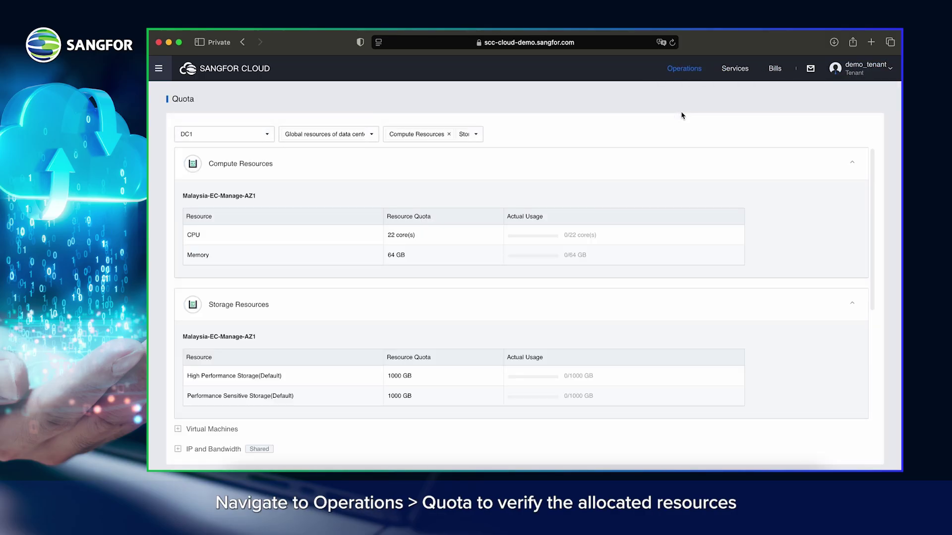
scroll(365, 270, "down", 1)
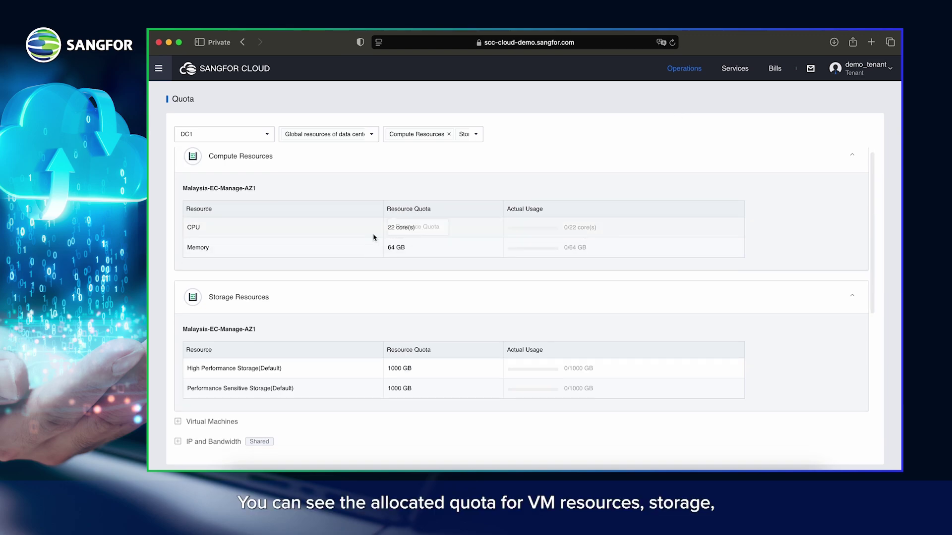
scroll(428, 231, "down", 2)
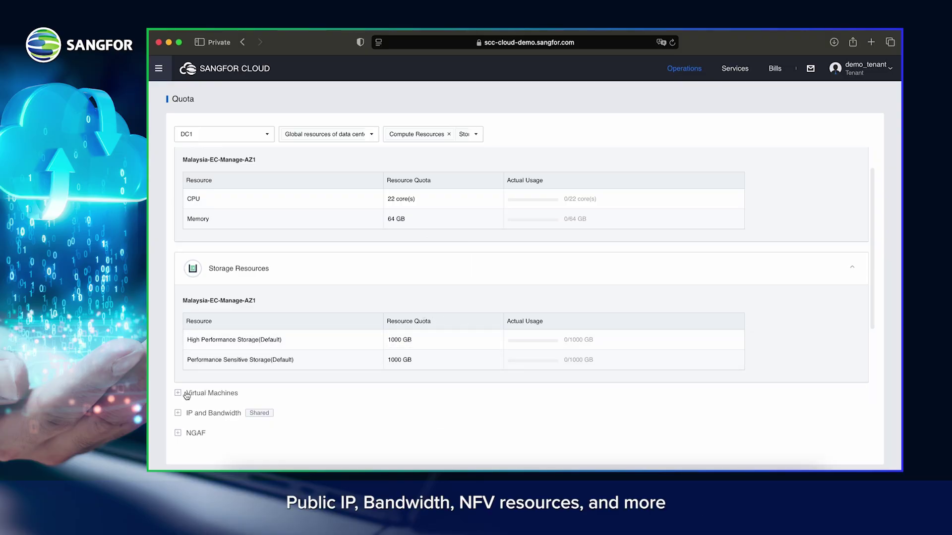
left_click(177, 413)
scroll(199, 437, "down", 2)
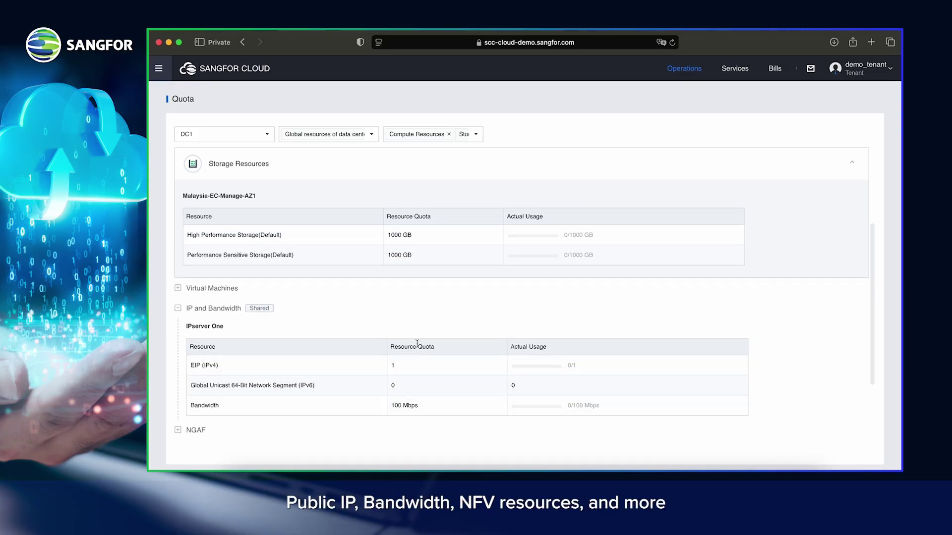
scroll(461, 395, "down", 5)
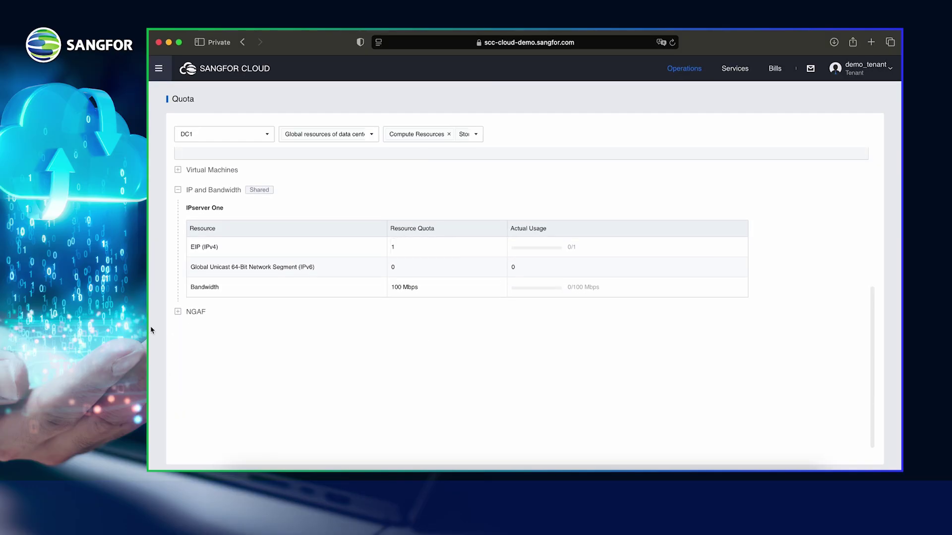
left_click(178, 311)
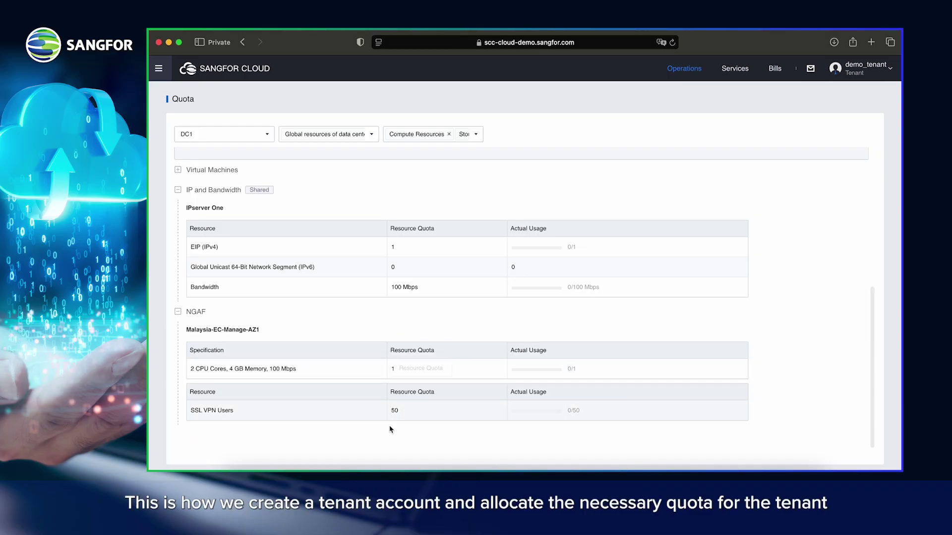
scroll(415, 367, "down", 1)
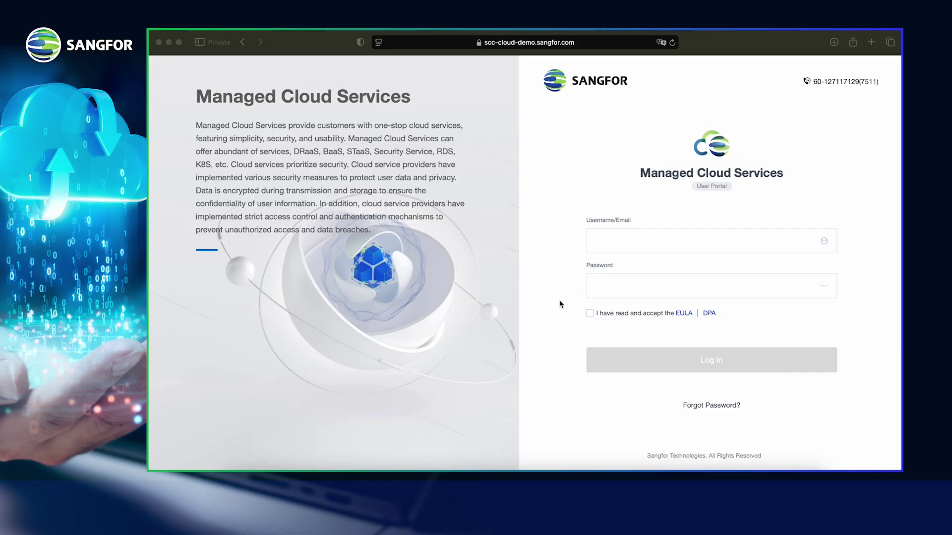
Step: Sign in to the MSP portal with the MSP username and password, accepting the EULA and DPA
left_click(639, 240)
type("demo_msp")
key("Tab")
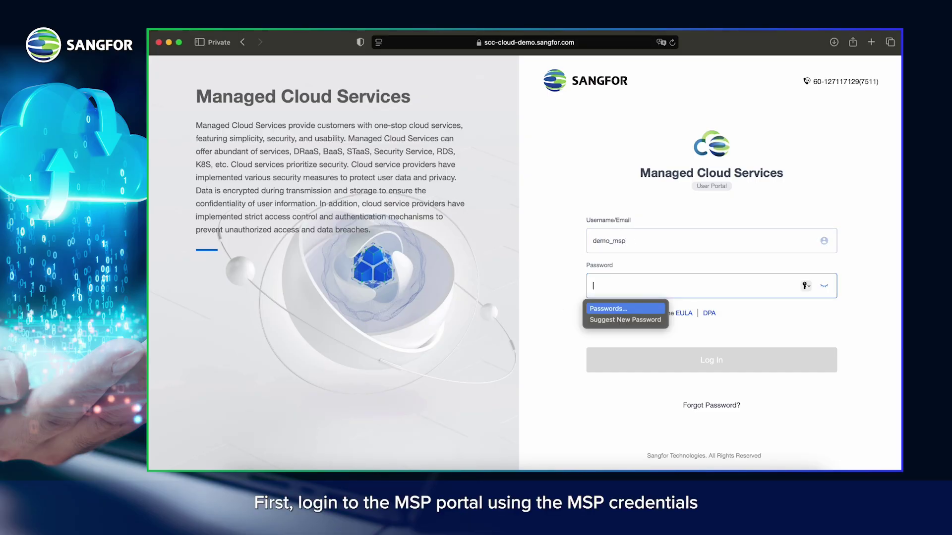
type("••")
left_click(589, 313)
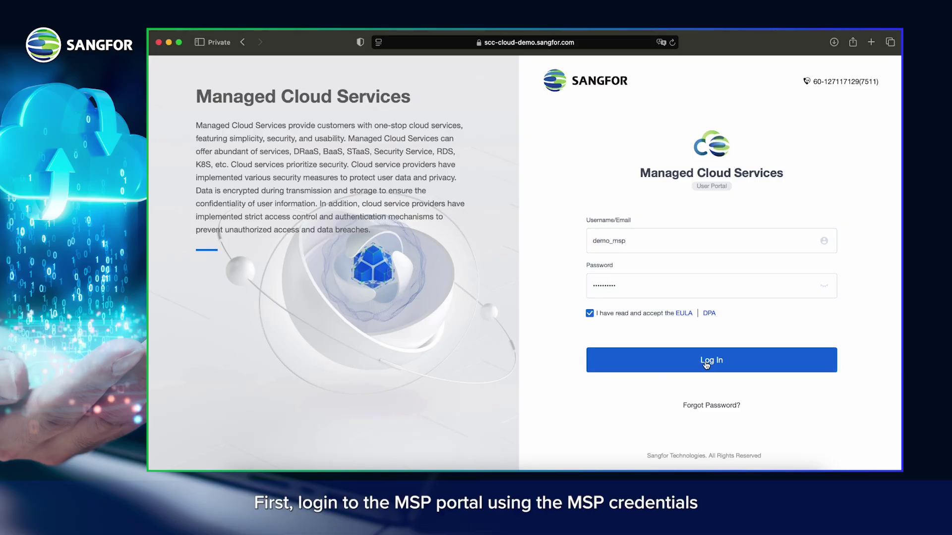
left_click(707, 362)
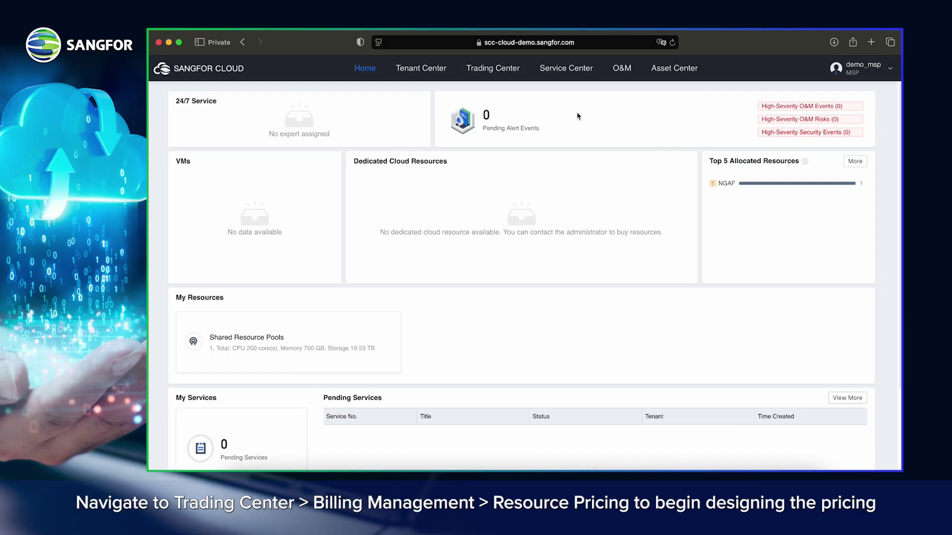
Step: Open Billing Management's Resource Pricing page and keep DC1 as the priced data centre
mouse_move(503, 76)
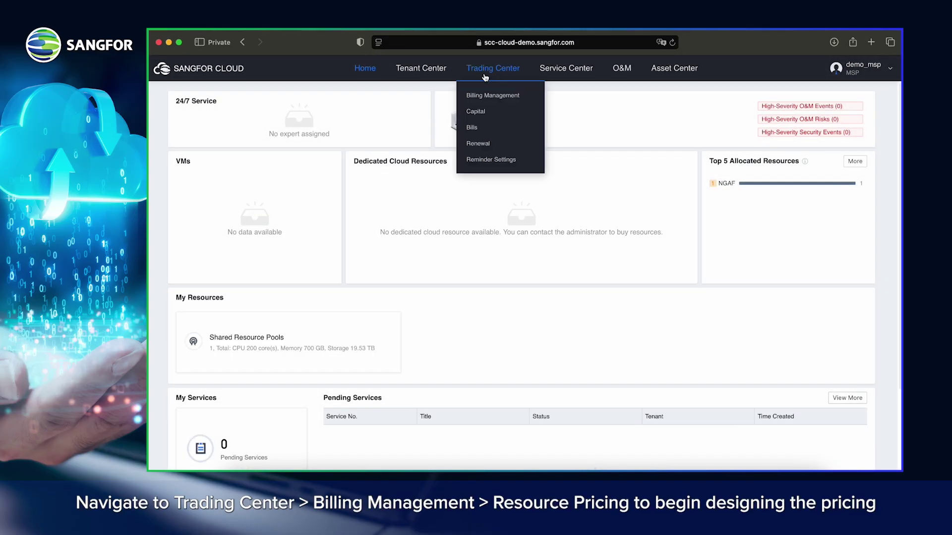
left_click(498, 98)
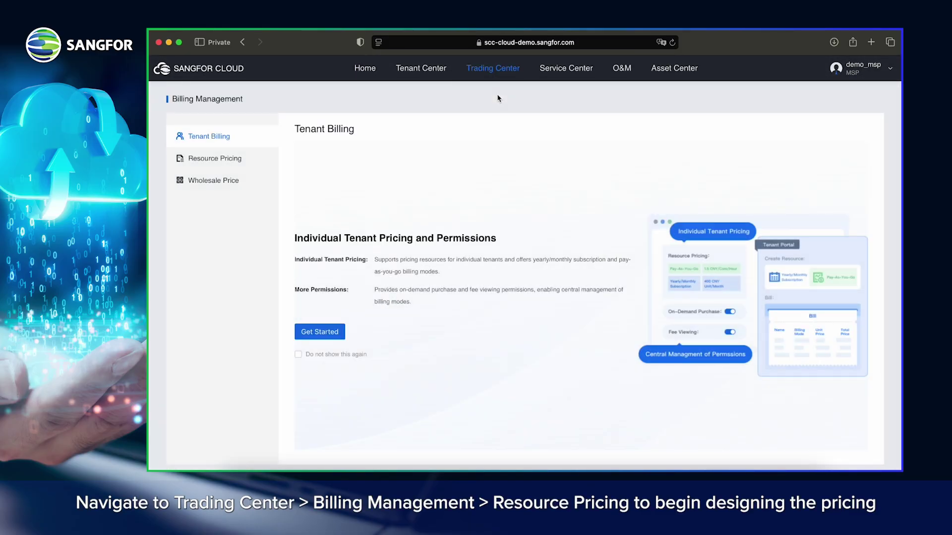
left_click(308, 332)
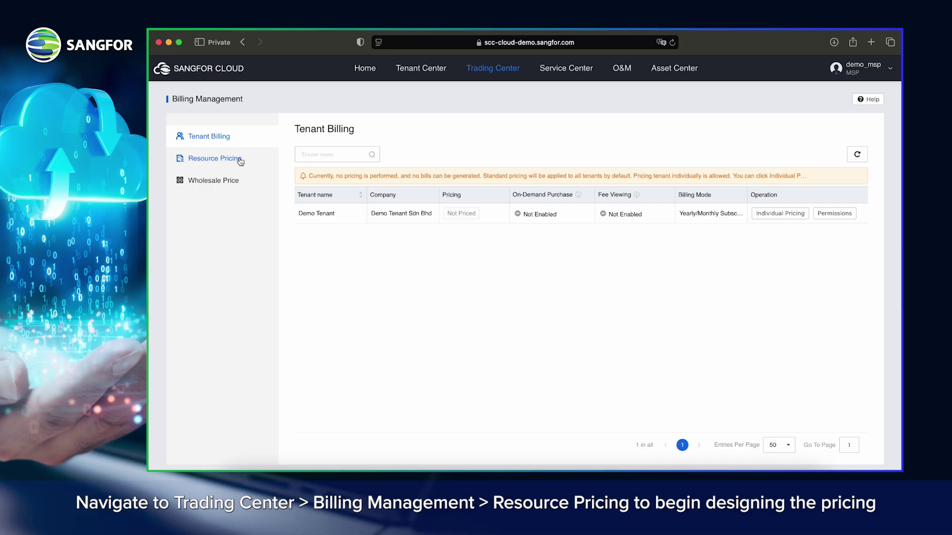
left_click(225, 166)
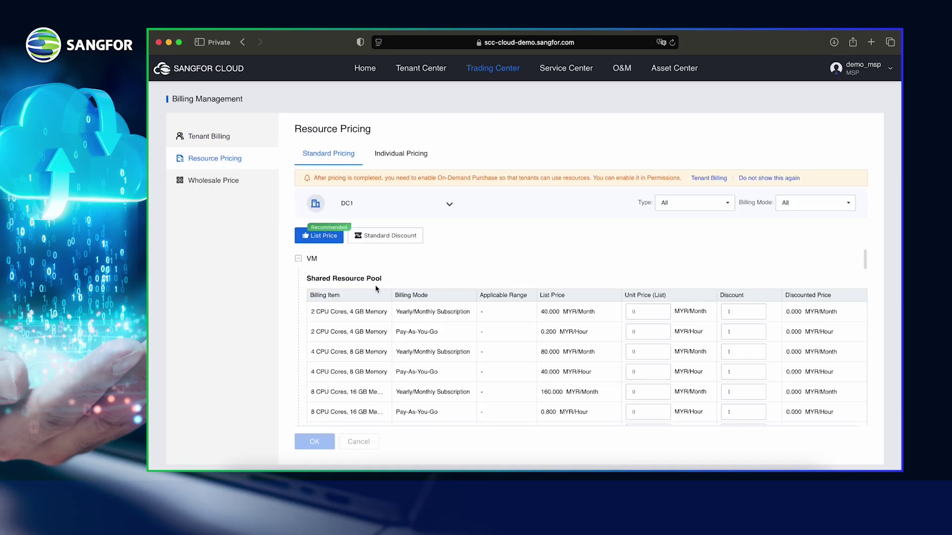
left_click(347, 204)
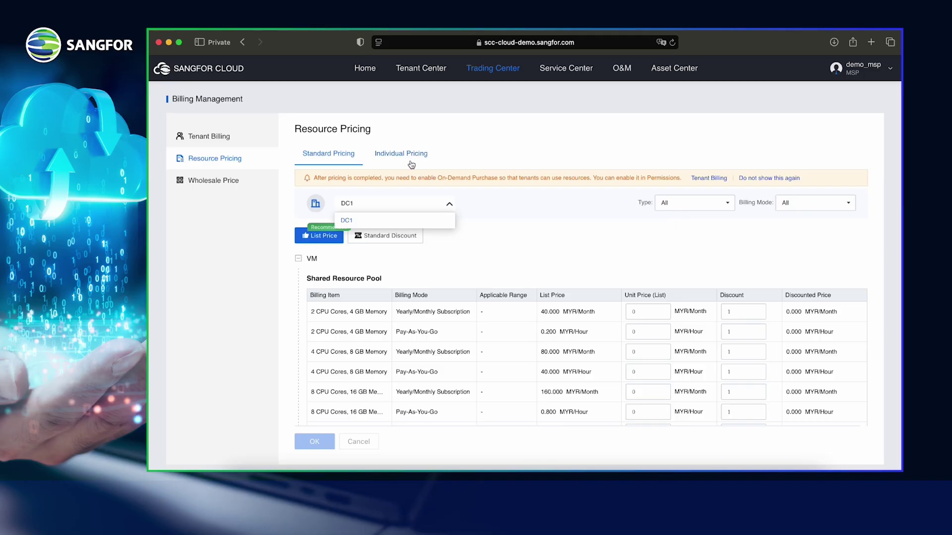
left_click(452, 206)
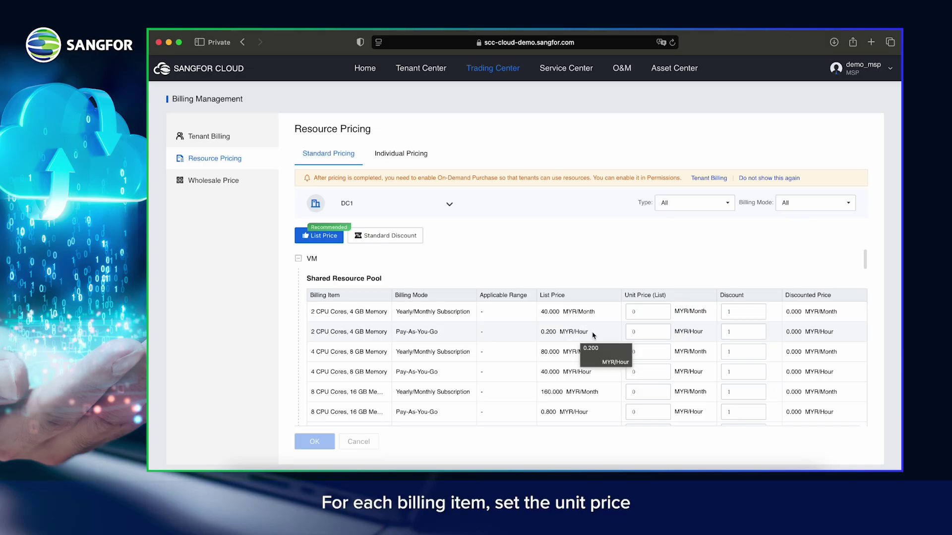
Step: Expand the Network Resource and NGAF pricing rows to review DC1's billing items
scroll(625, 307, "down", 1)
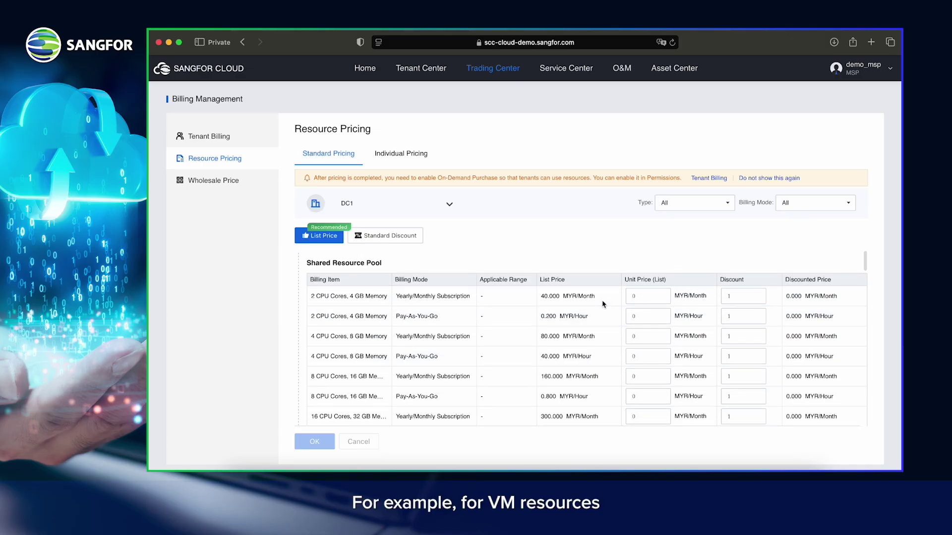
scroll(367, 299, "down", 4)
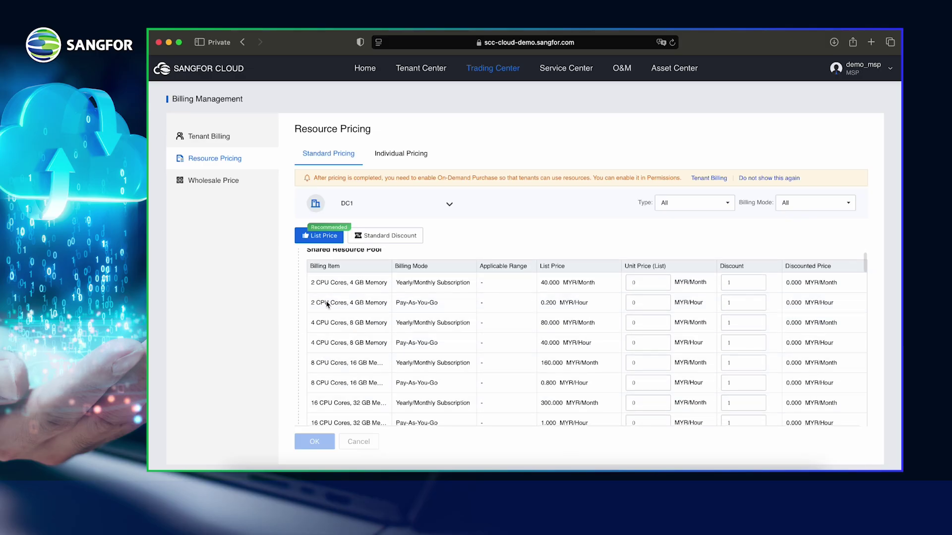
scroll(325, 356, "down", 10)
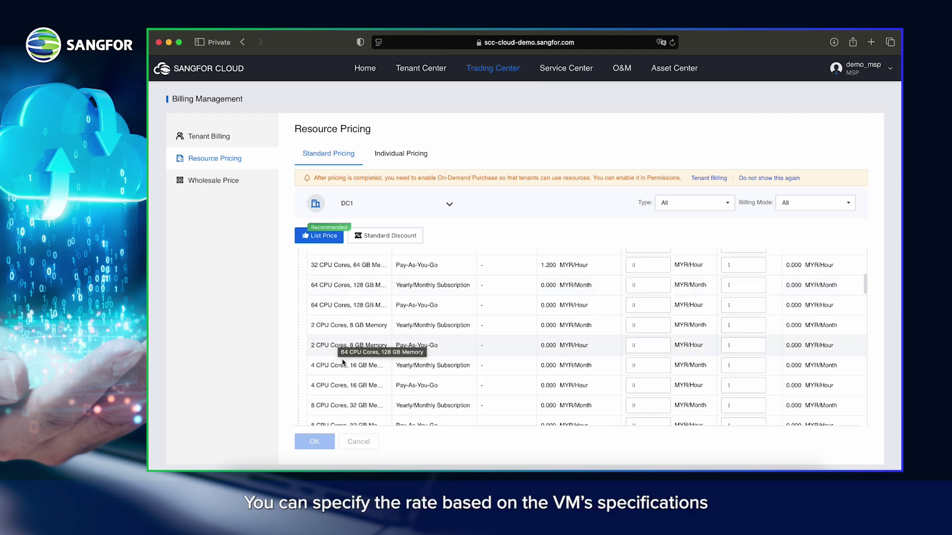
scroll(351, 397, "down", 15)
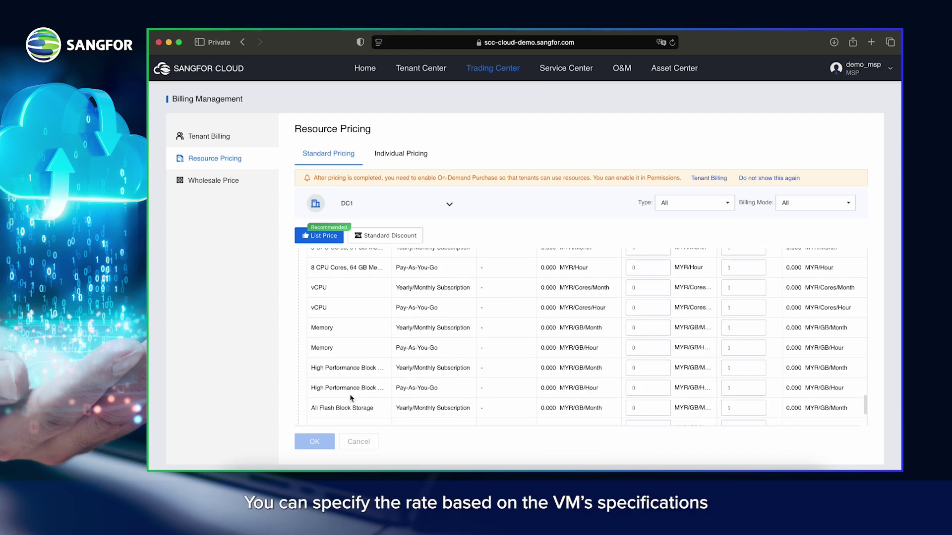
left_click(297, 354)
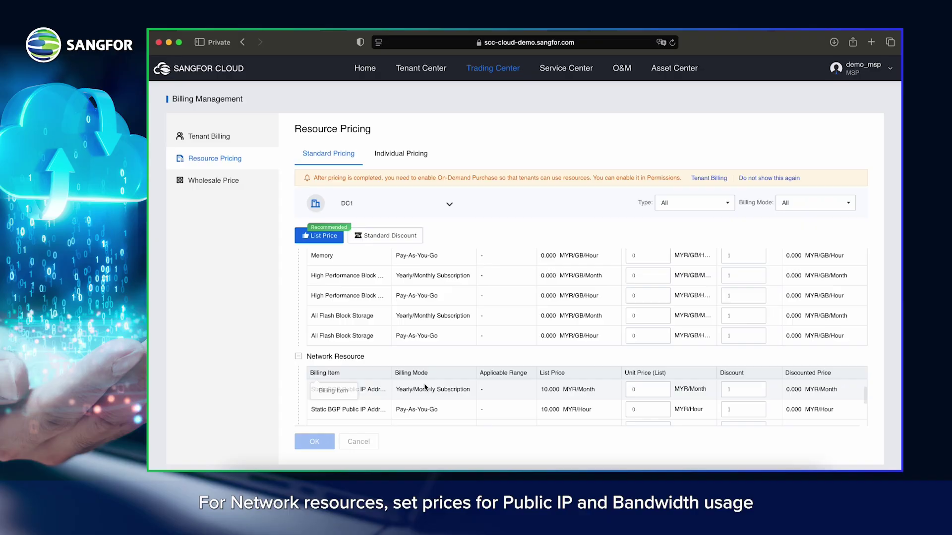
scroll(425, 387, "down", 5)
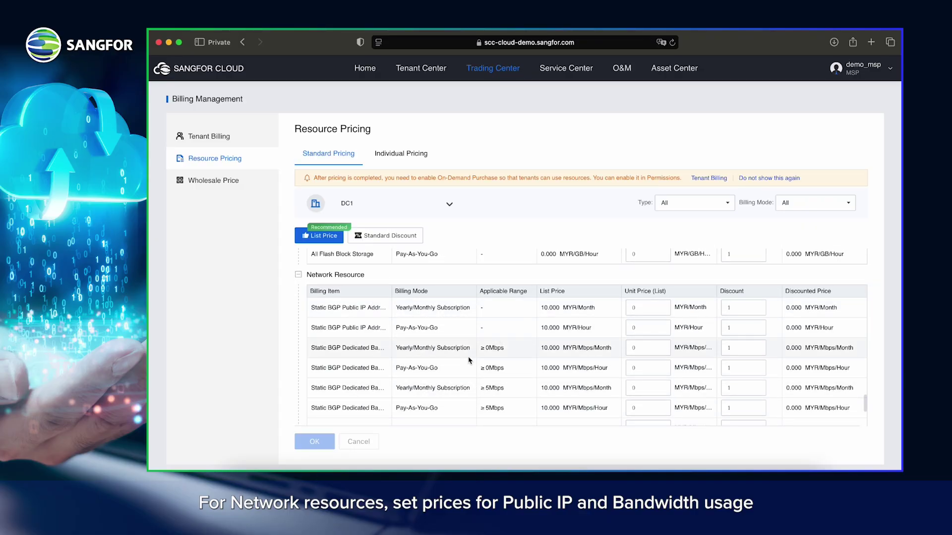
scroll(380, 327, "down", 3)
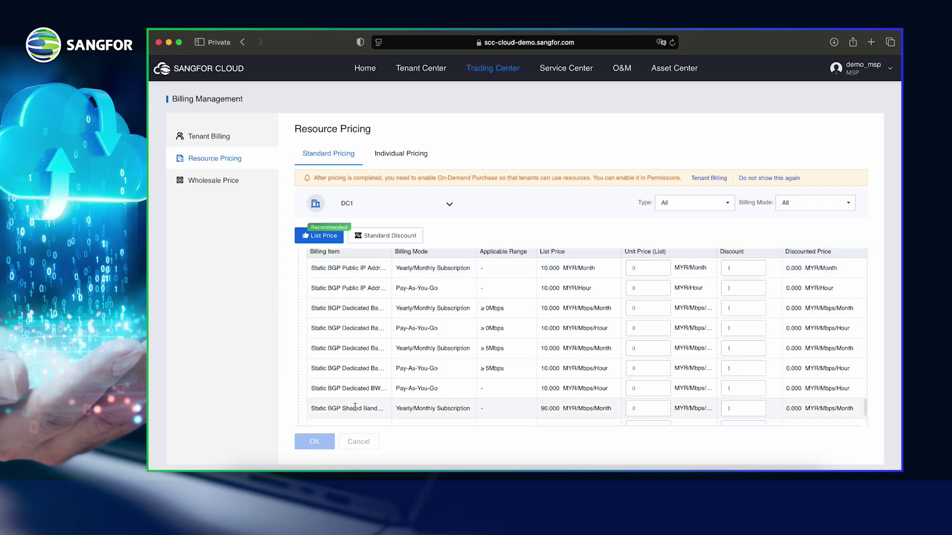
left_click(298, 373)
scroll(341, 391, "down", 4)
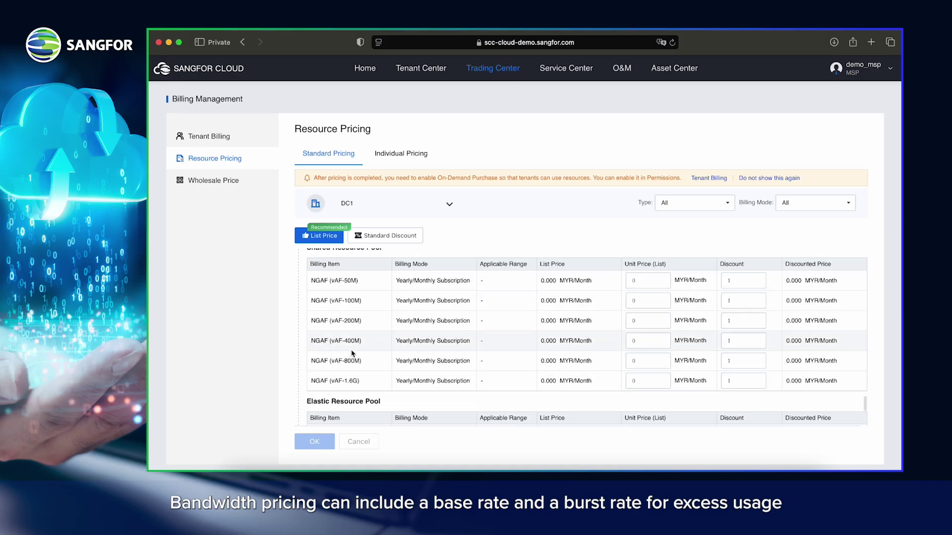
scroll(632, 319, "up", 15)
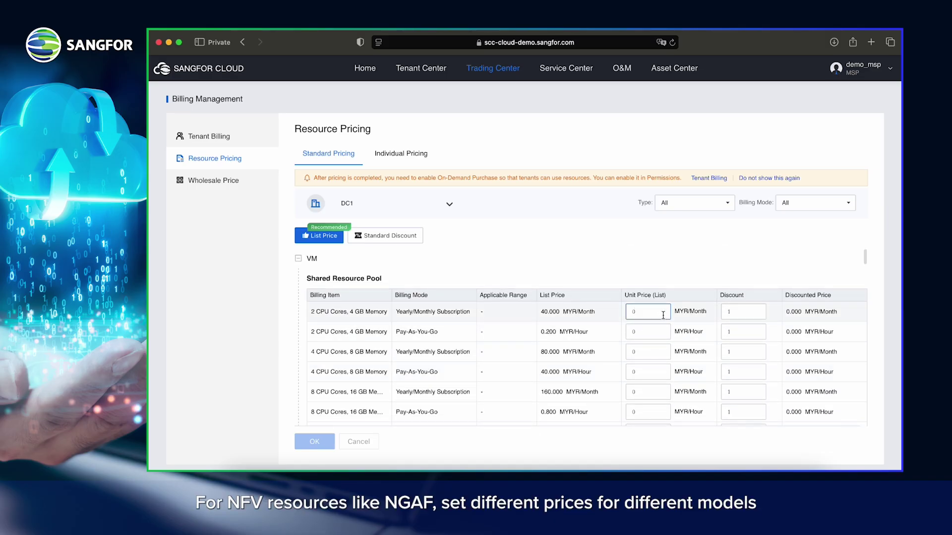
Step: Fill every unit price with the recommended list prices, e.g. 40 MYR/Month and 0.2 MYR/Hour
key("BackSpace")
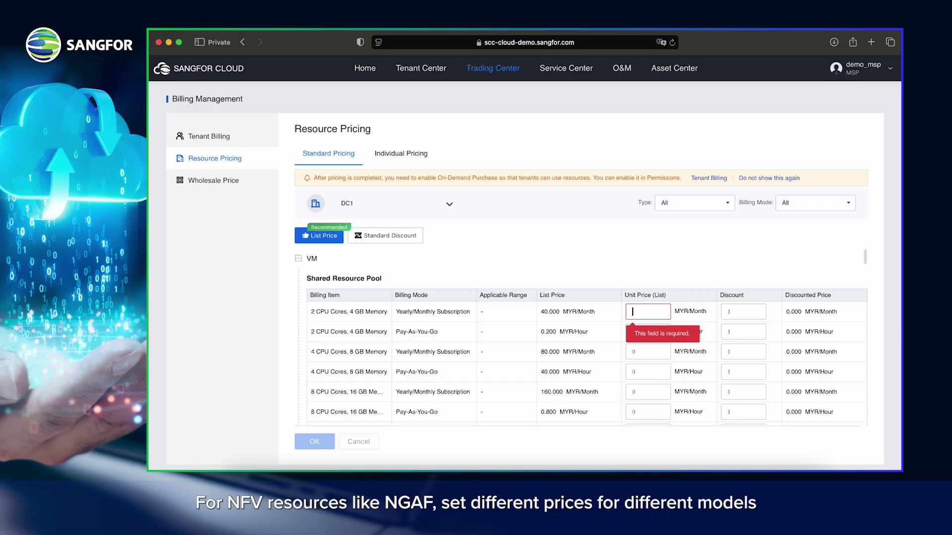
type("35")
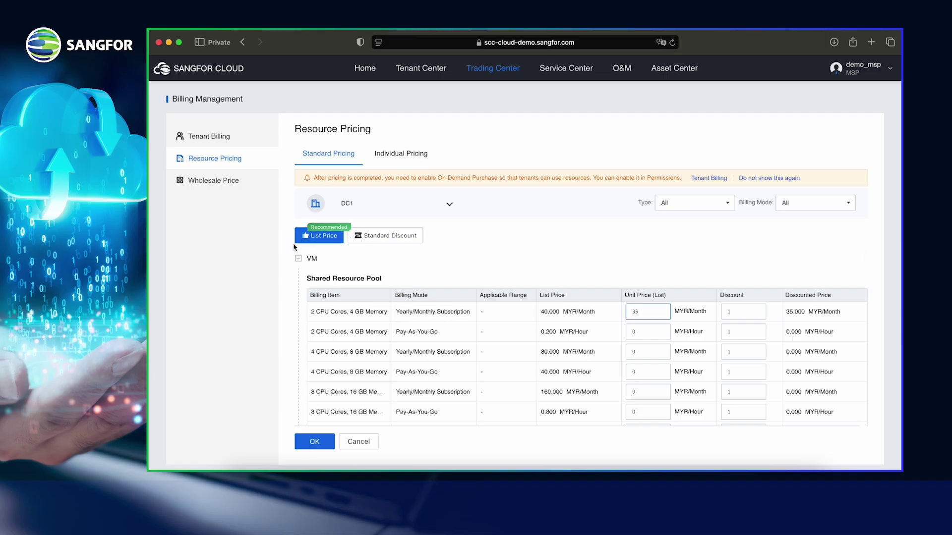
left_click(320, 236)
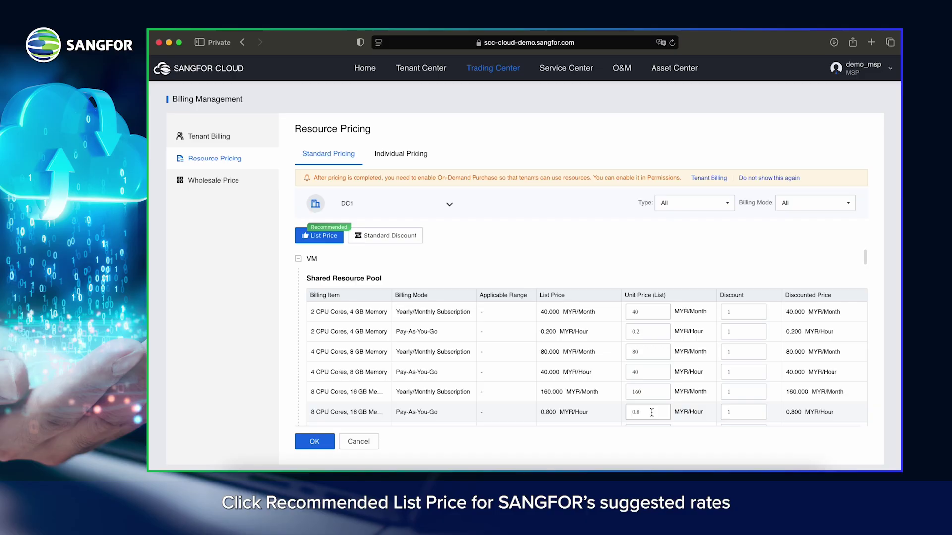
scroll(651, 413, "down", 5)
scroll(651, 413, "up", 10)
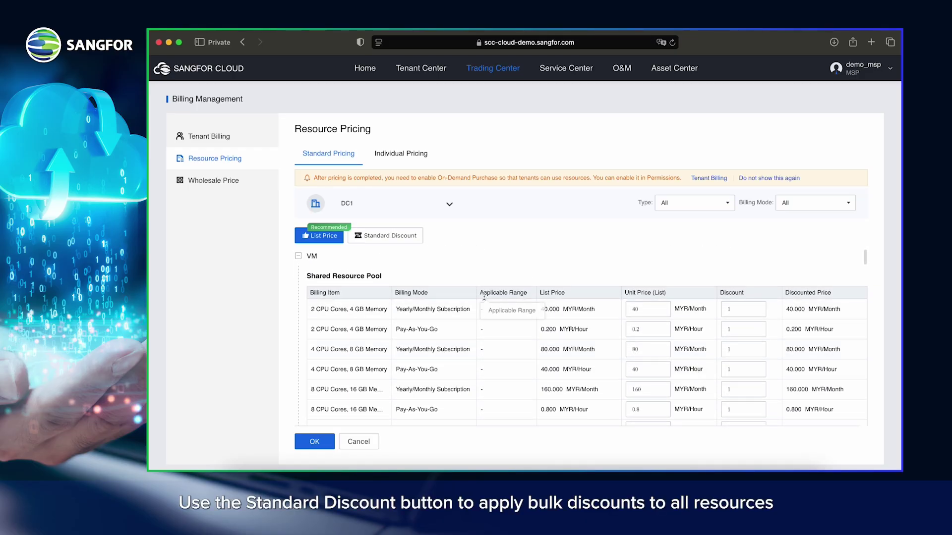
Step: Apply a trial Standard Discount of 50 to All Products
left_click(393, 240)
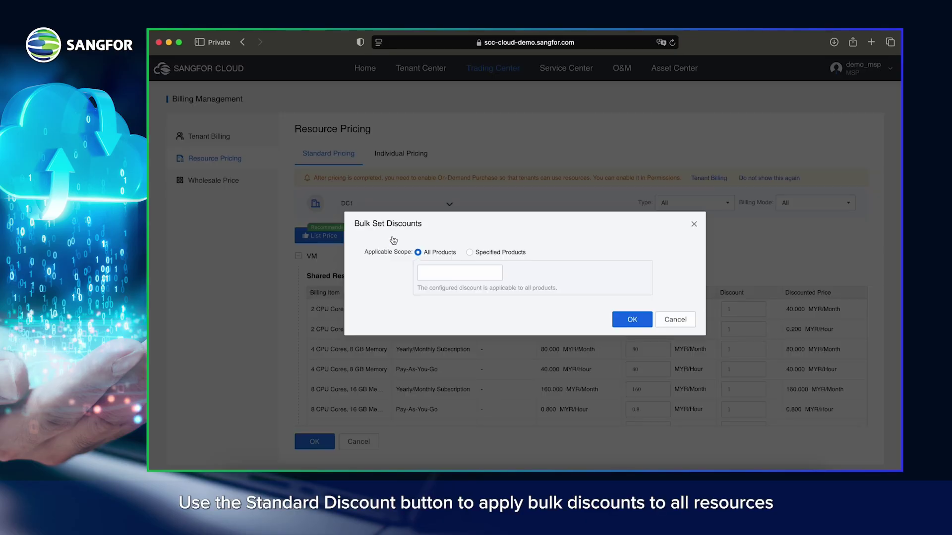
left_click(445, 275)
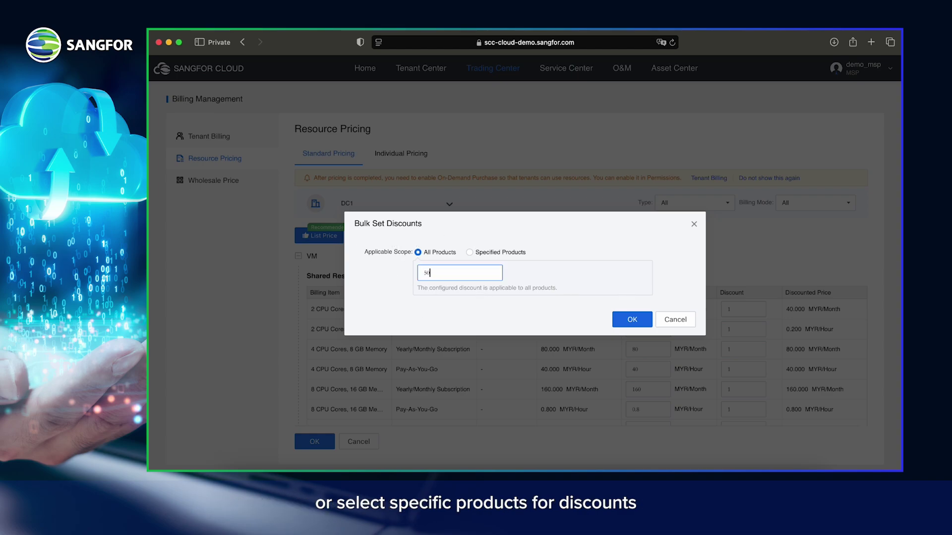
type("50")
left_click(631, 320)
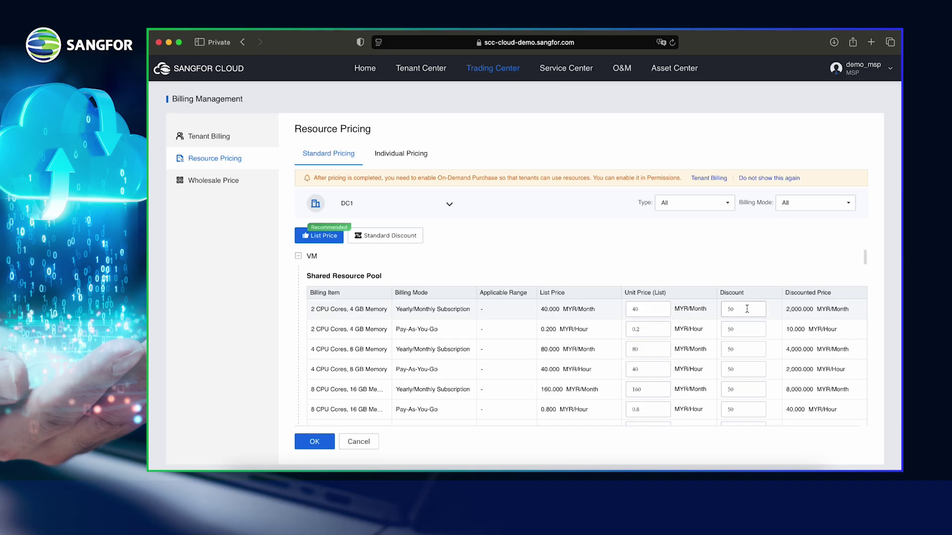
Step: Compare the Specified Products scope and its resource types with All Products, then cancel the discount dialog
left_click(389, 236)
left_click(501, 252)
left_click(501, 293)
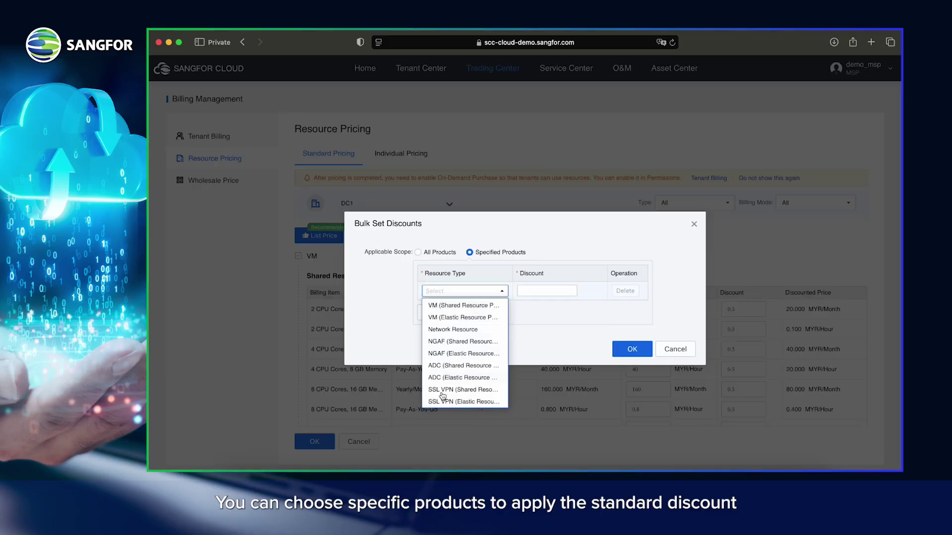
left_click(424, 252)
left_click(691, 320)
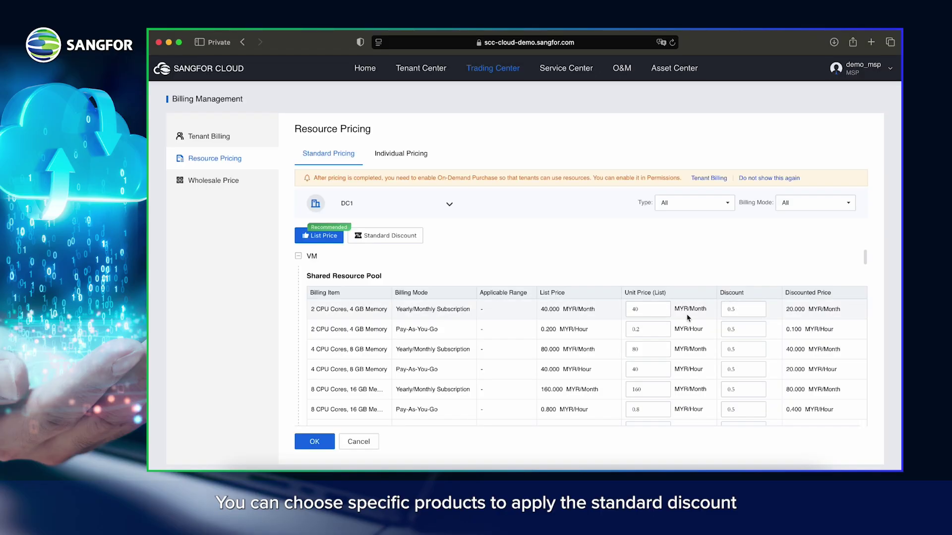
Step: Apply a discount of 1 to All Products and save the DC1 standard pricing
left_click(375, 240)
left_click(490, 273)
type("1")
left_click(620, 322)
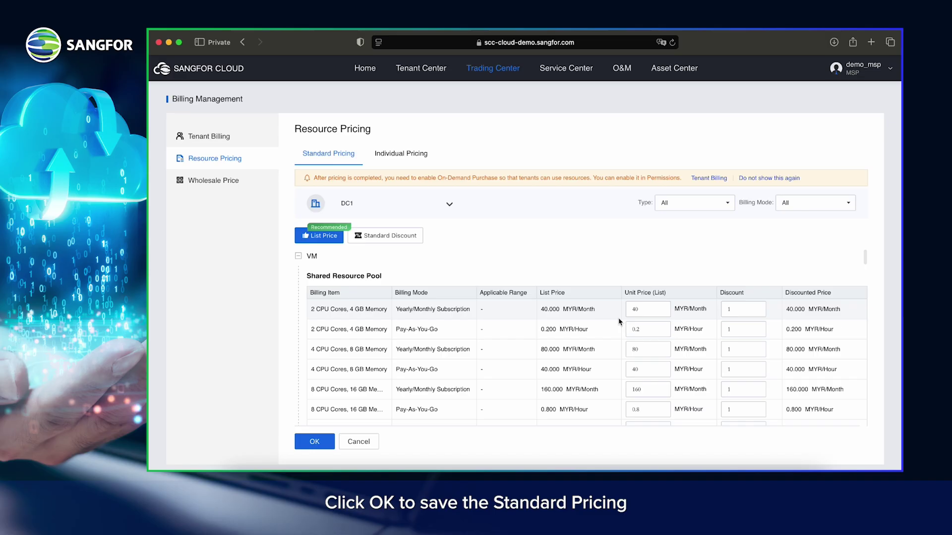
left_click(316, 442)
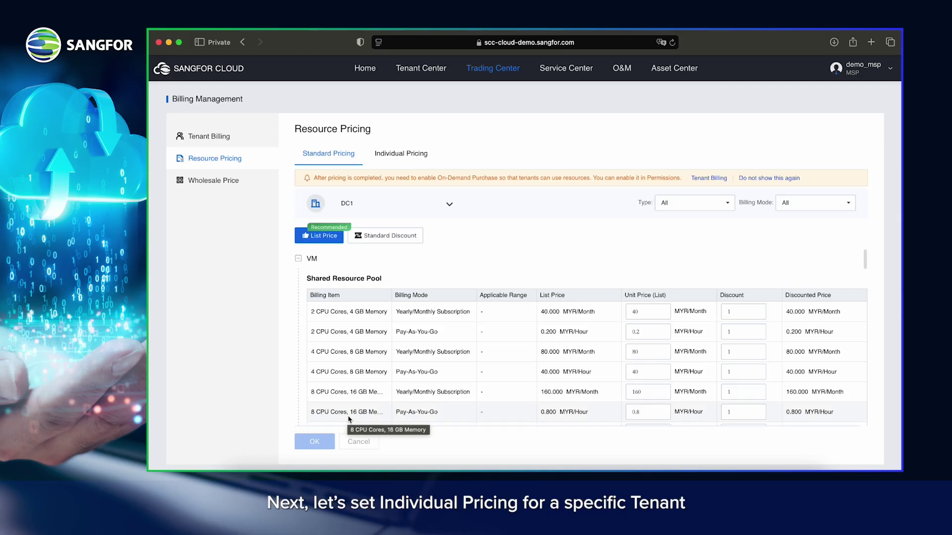
Step: Create a new Individual Pricing entry for Demo Tenant and continue to Set Price
left_click(412, 157)
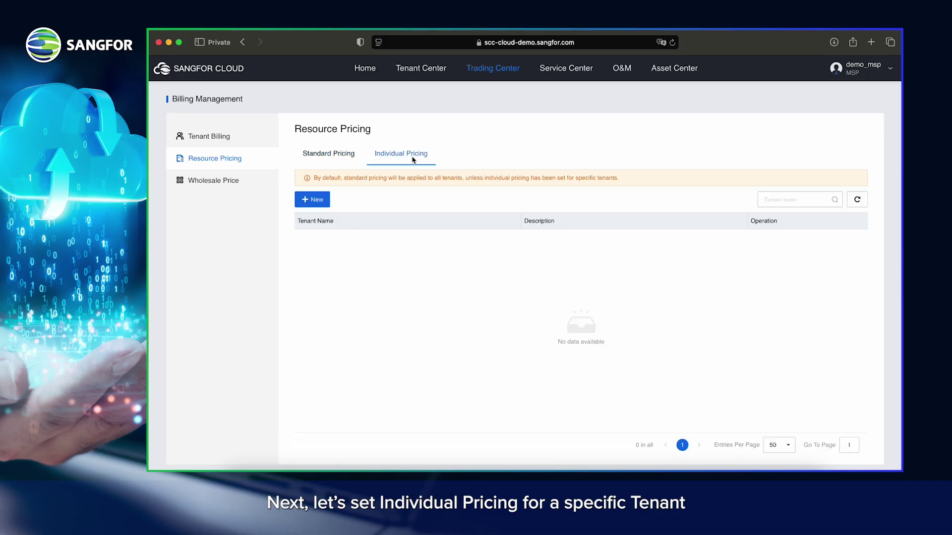
left_click(310, 201)
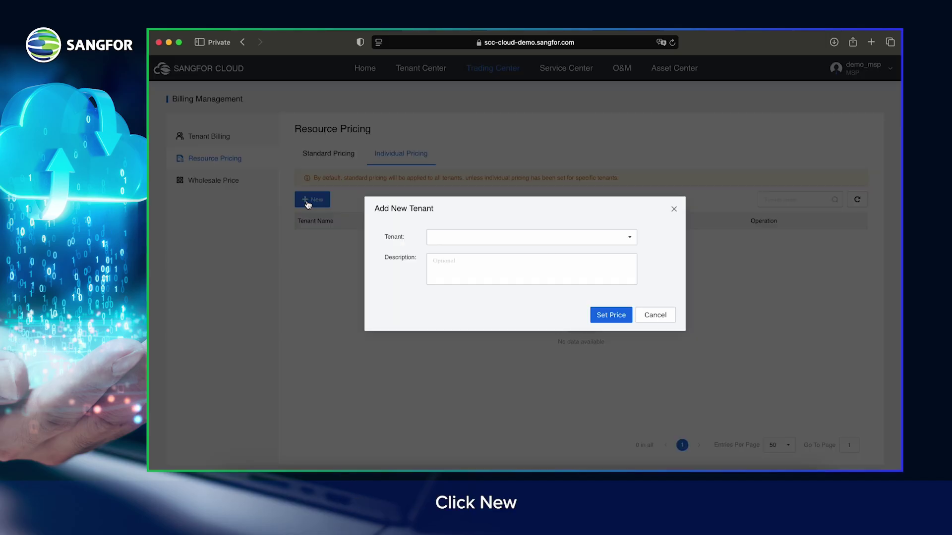
left_click(461, 243)
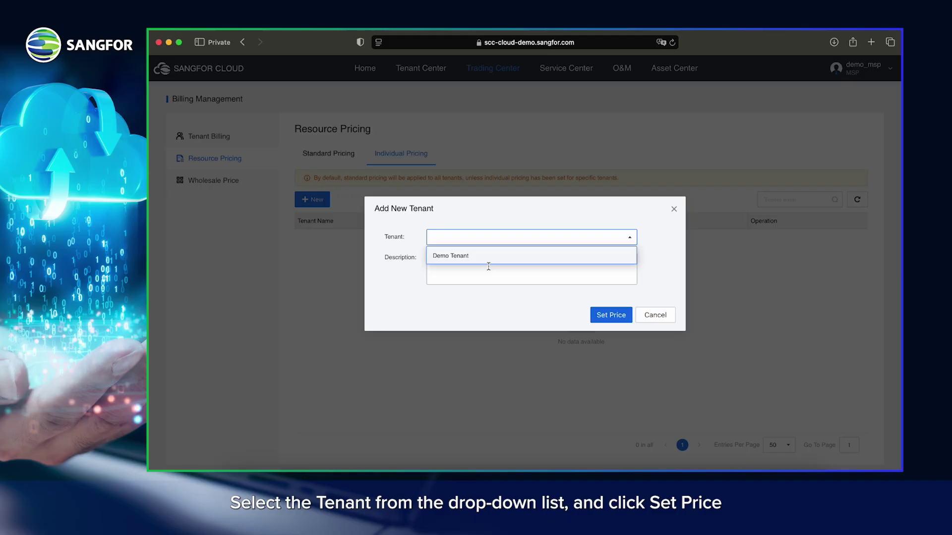
left_click(473, 257)
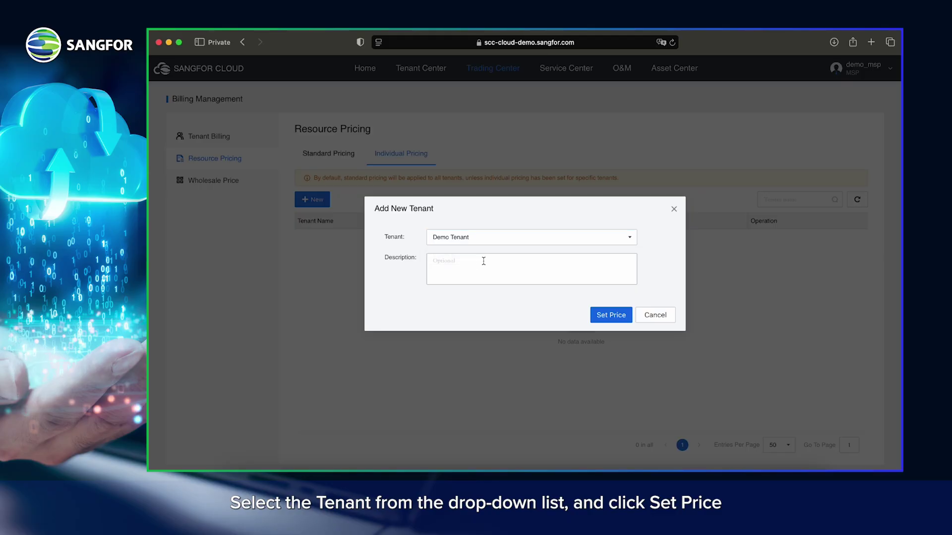
left_click(609, 315)
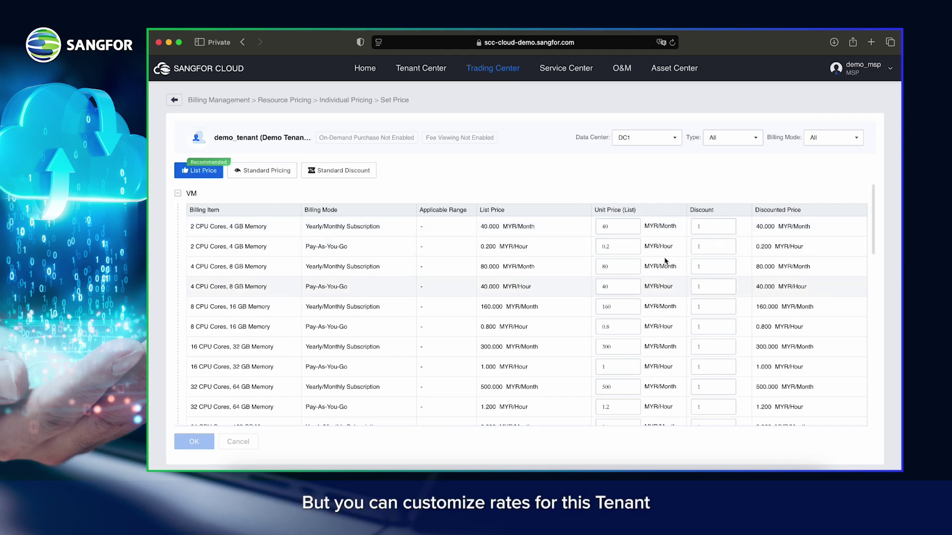
Step: Give Demo Tenant a 0.5 discount on All Products, making prices 20.000 MYR/Month, and save
left_click(329, 171)
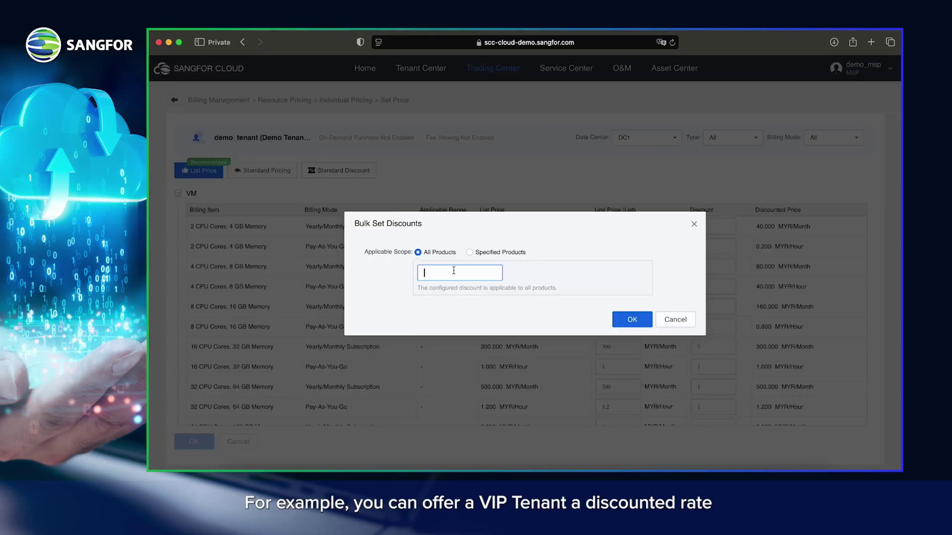
type("0.5")
left_click(632, 320)
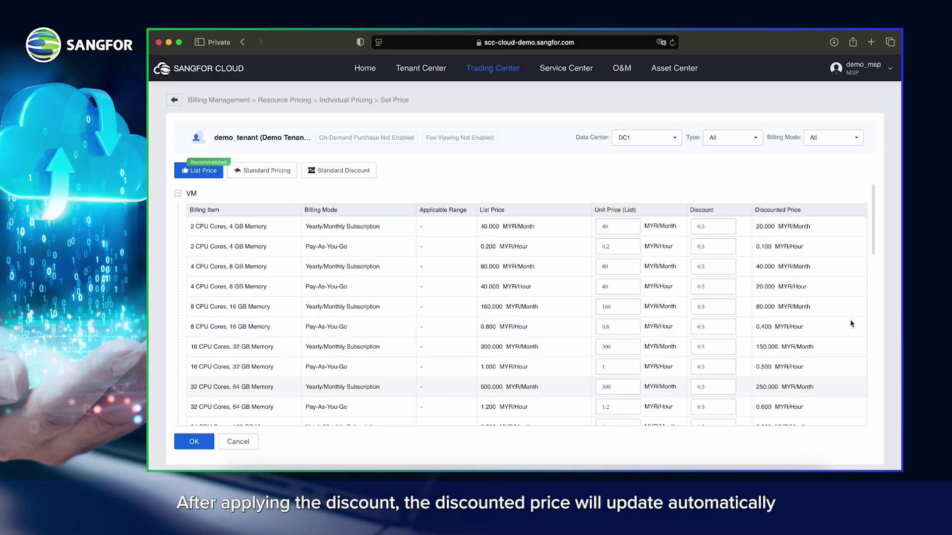
left_click(197, 445)
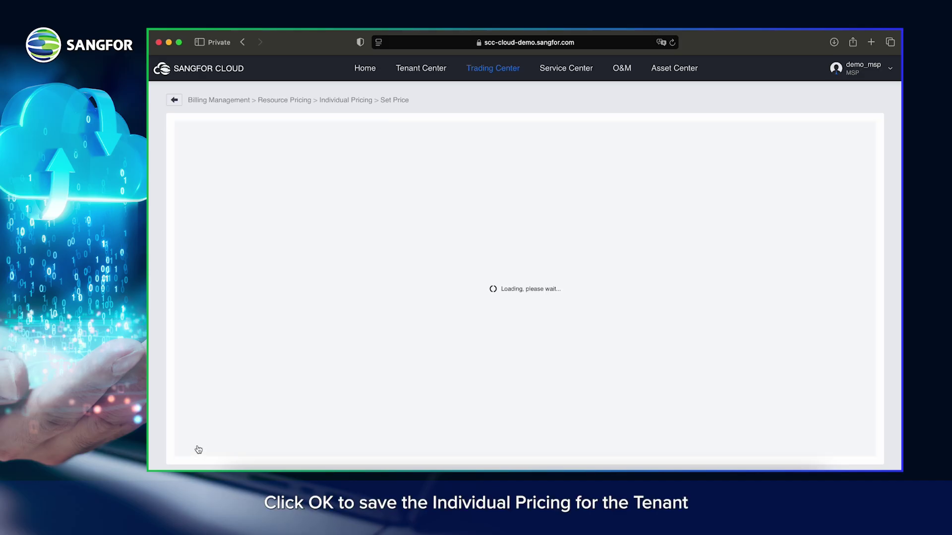